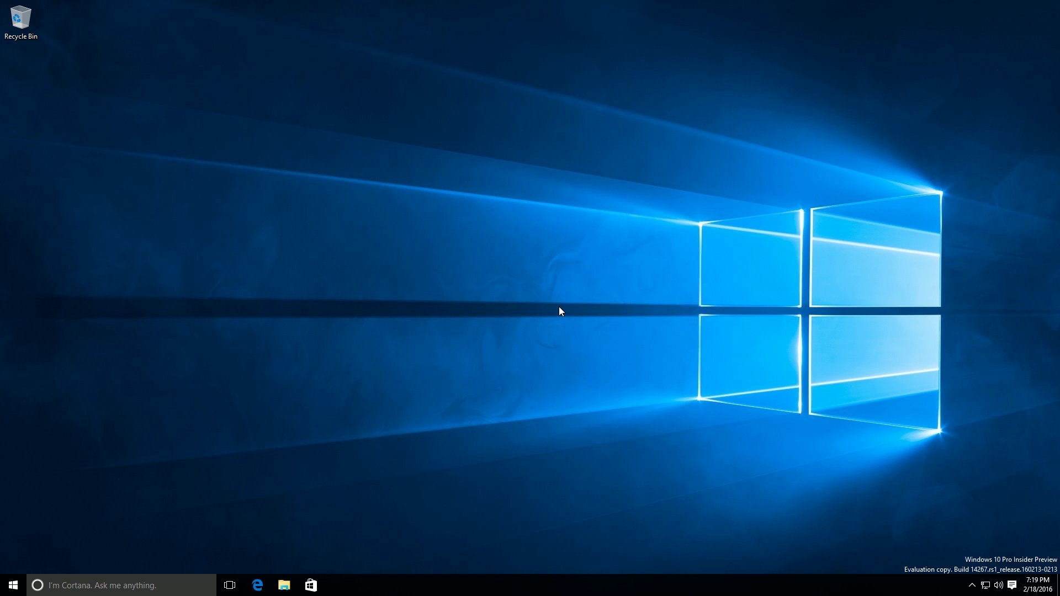
Step: Launch Edge and switch 'Always ask me what to do with downloads' On in Settings
left_click(258, 585)
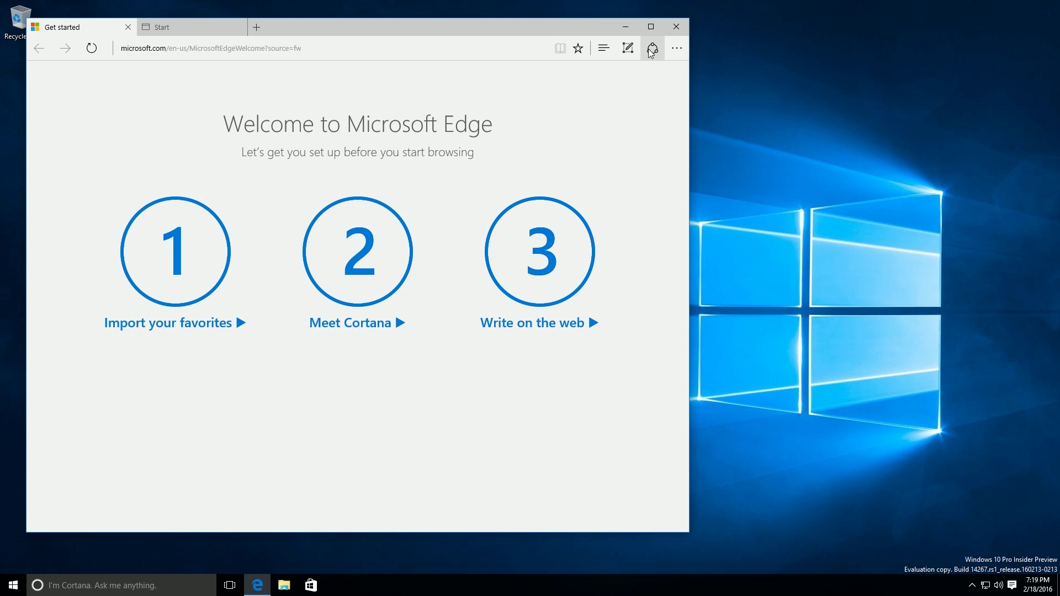
left_click(676, 48)
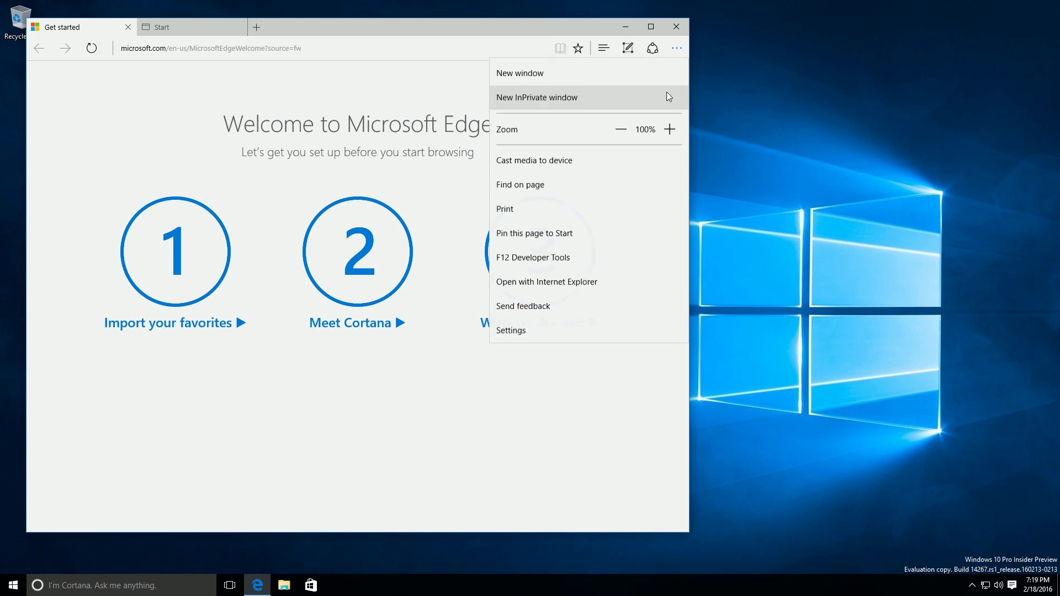
left_click(569, 331)
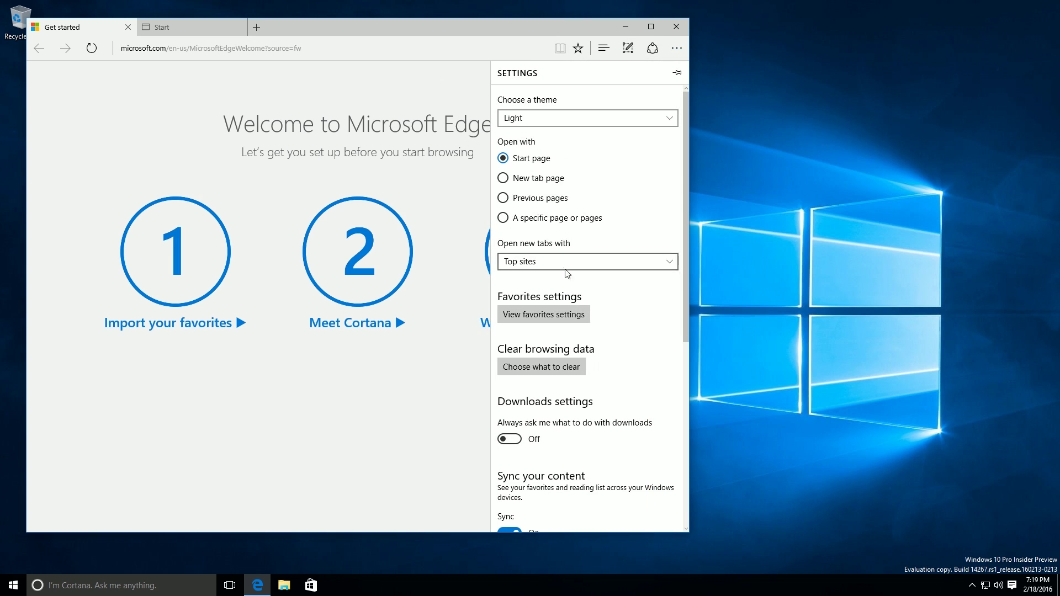
scroll(575, 362, "down", 3)
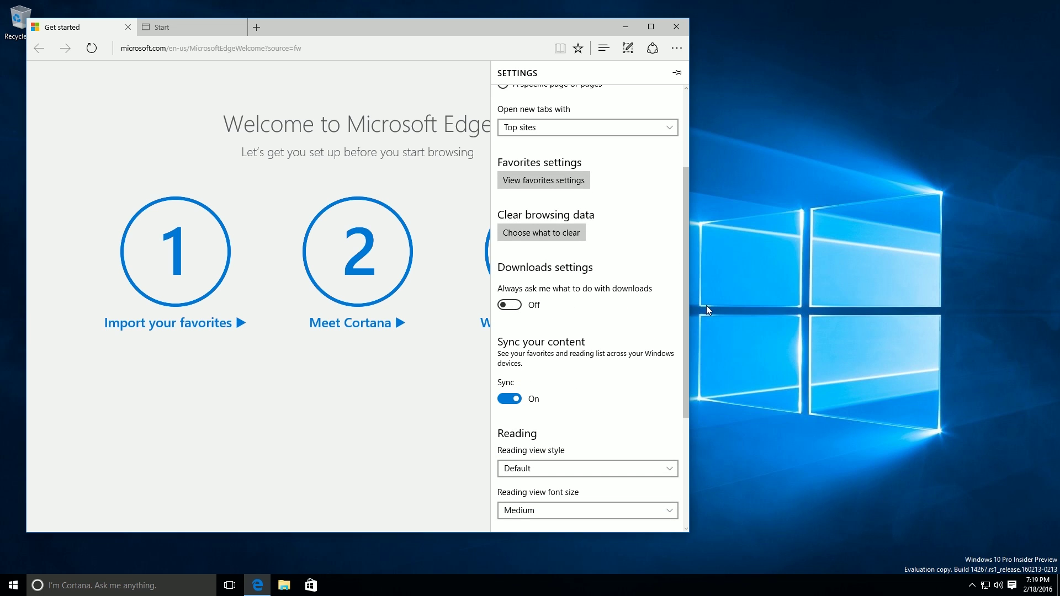
left_click(503, 306)
Step: Search google.co.uk for 'media creation tool' and open the Windows 10 ISO - Microsoft result
left_click(243, 48)
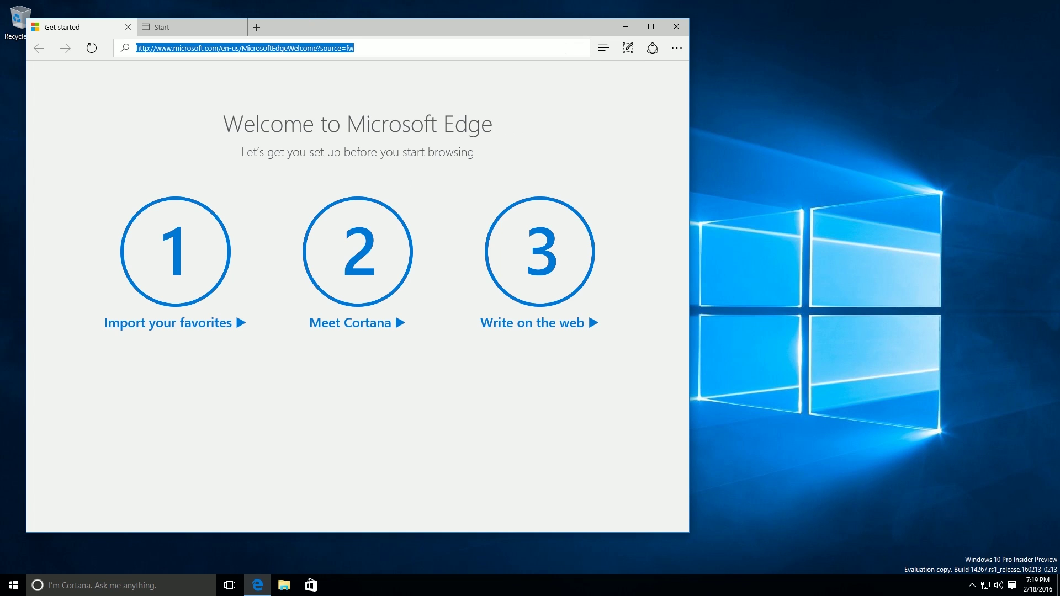
type("google.co.uk/")
key("Return")
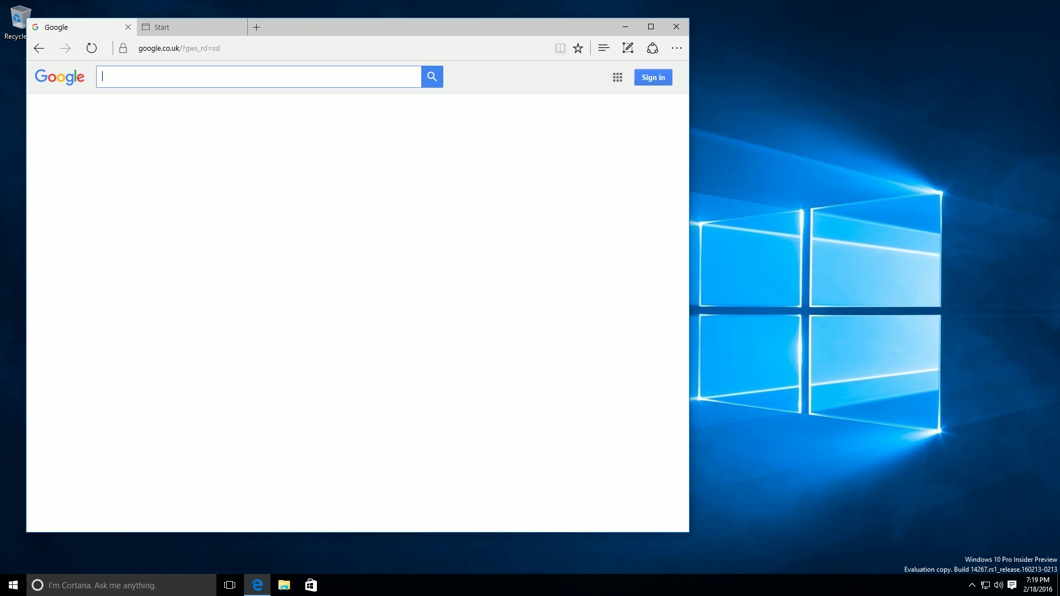
type("media crea")
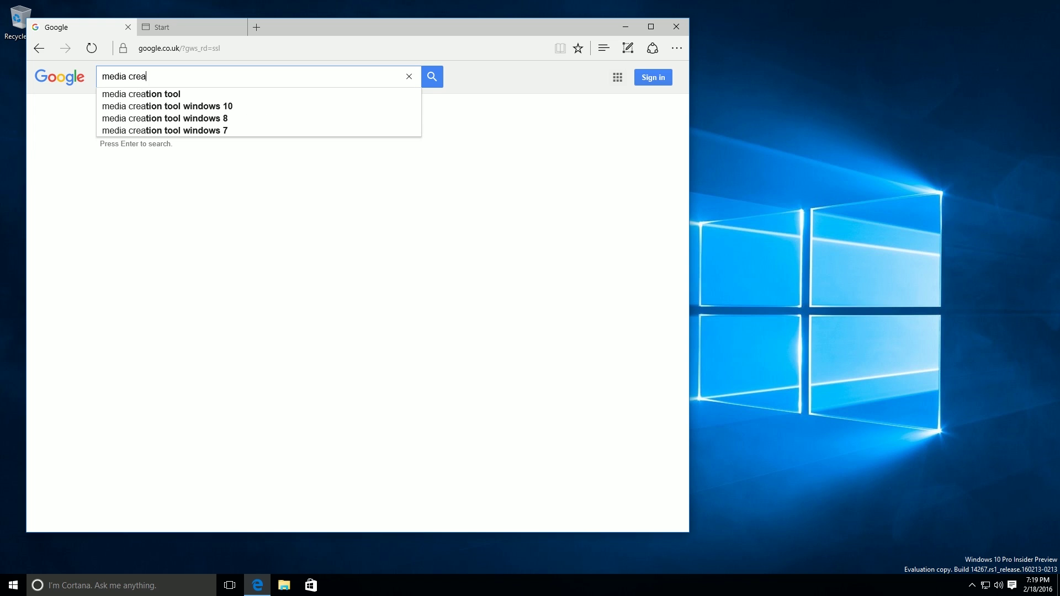
type("tion tool")
key("Return")
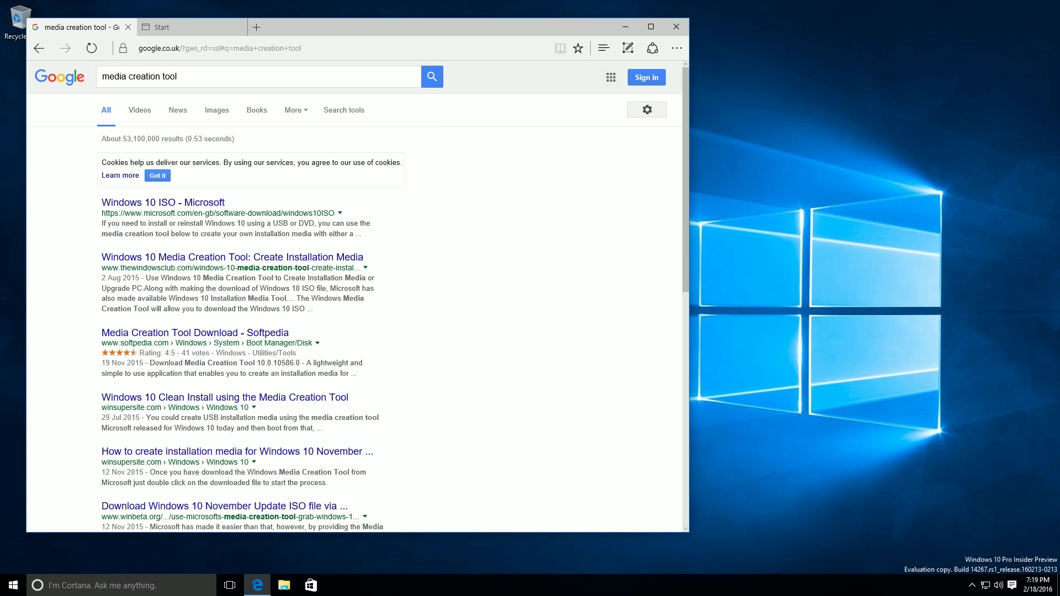
left_click(118, 203)
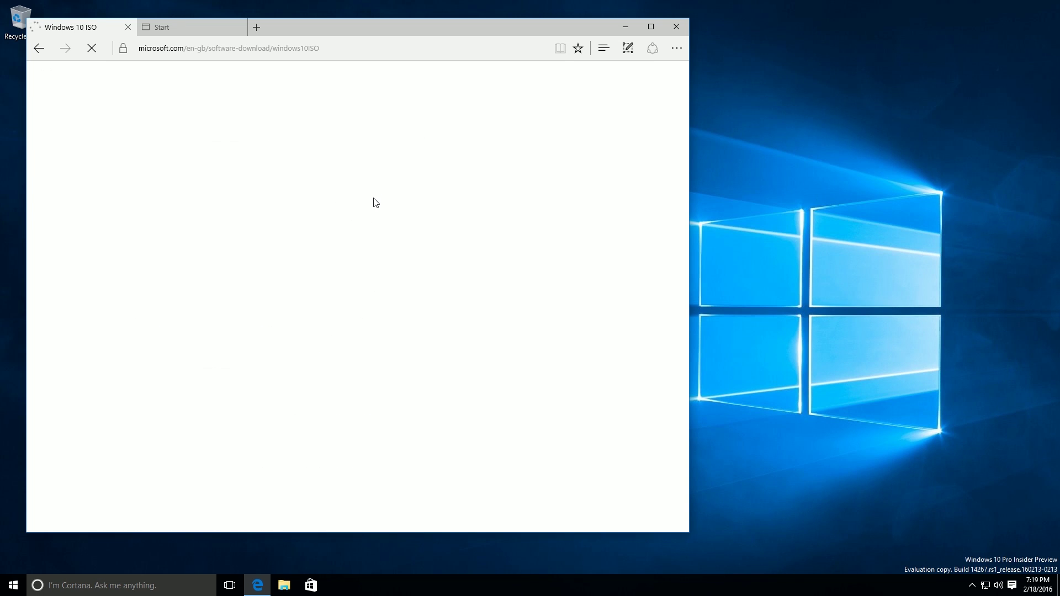
Step: Start downloading MediaCreationTool.exe and bring up its Save As dialog
left_click(677, 48)
left_click(587, 338)
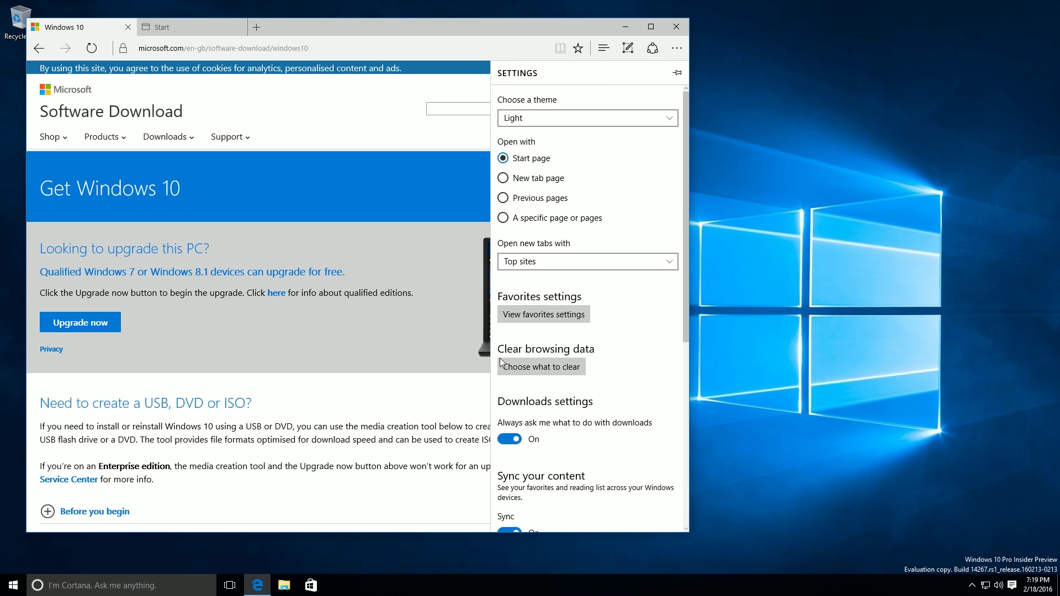
scroll(106, 301, "down", 8)
left_click(98, 231)
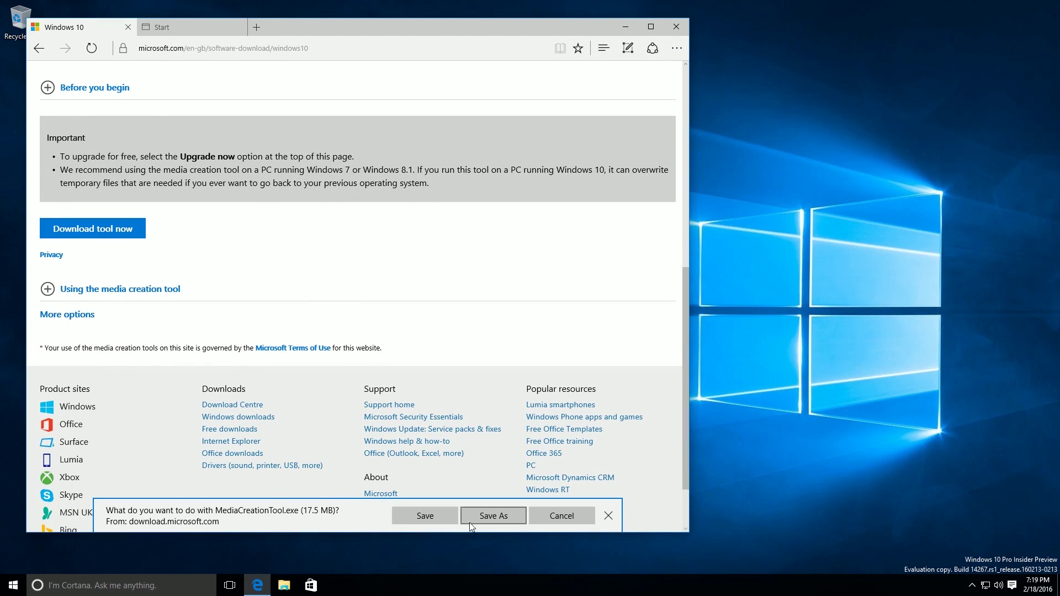
left_click(492, 517)
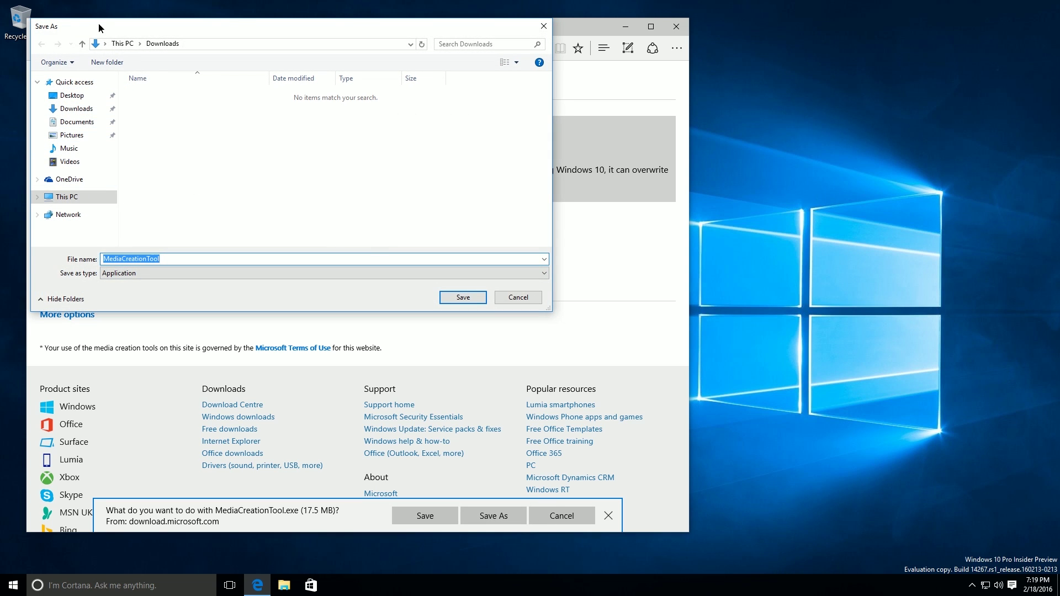
left_click_drag(99, 25, 217, 76)
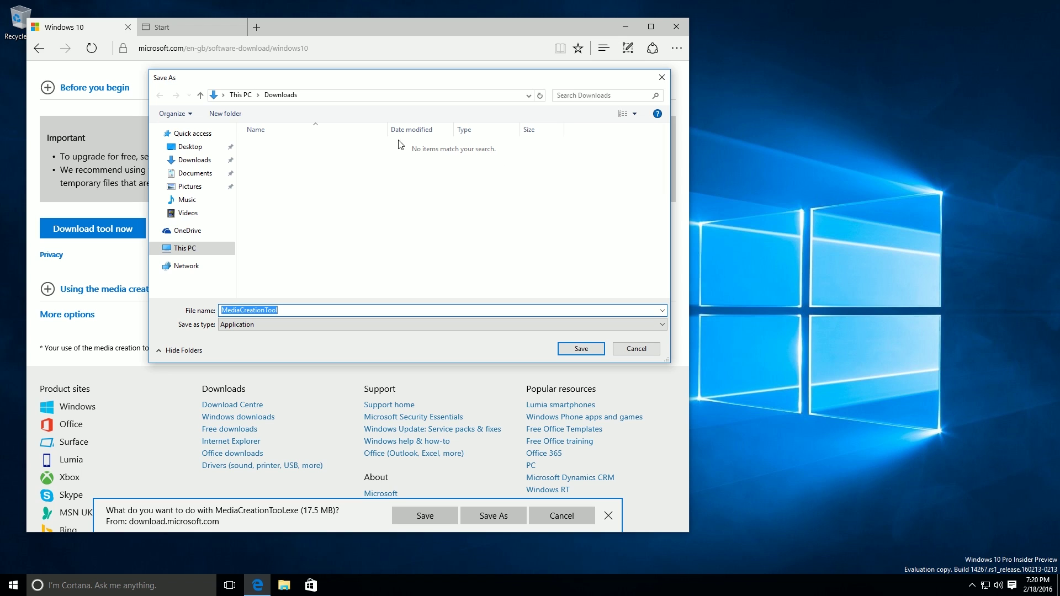
Step: Cancel the Save As dialog and switch on Show the favorites bar in Edge's settings
left_click(636, 348)
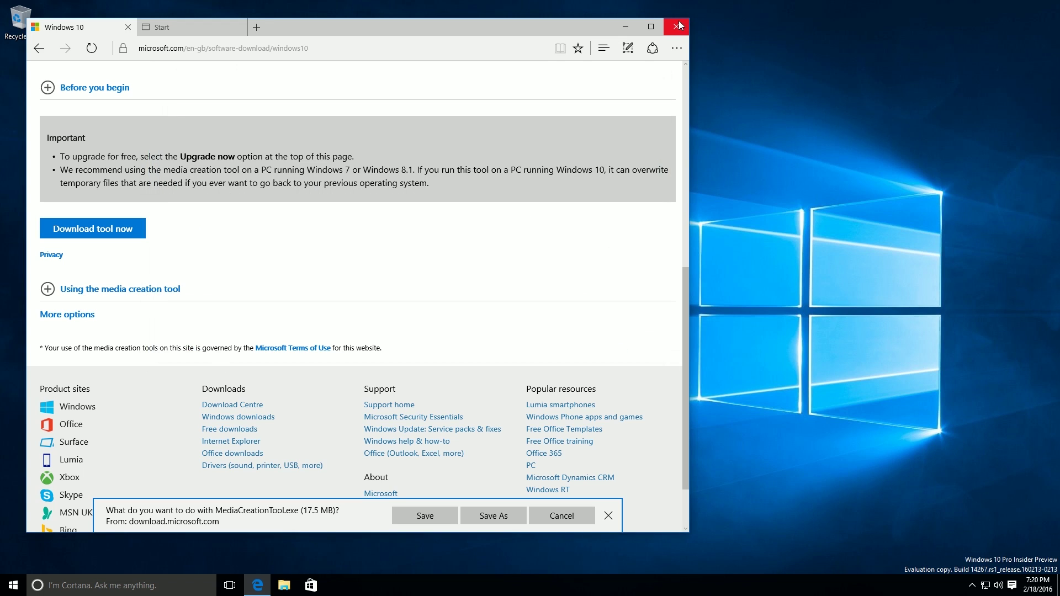
left_click(676, 48)
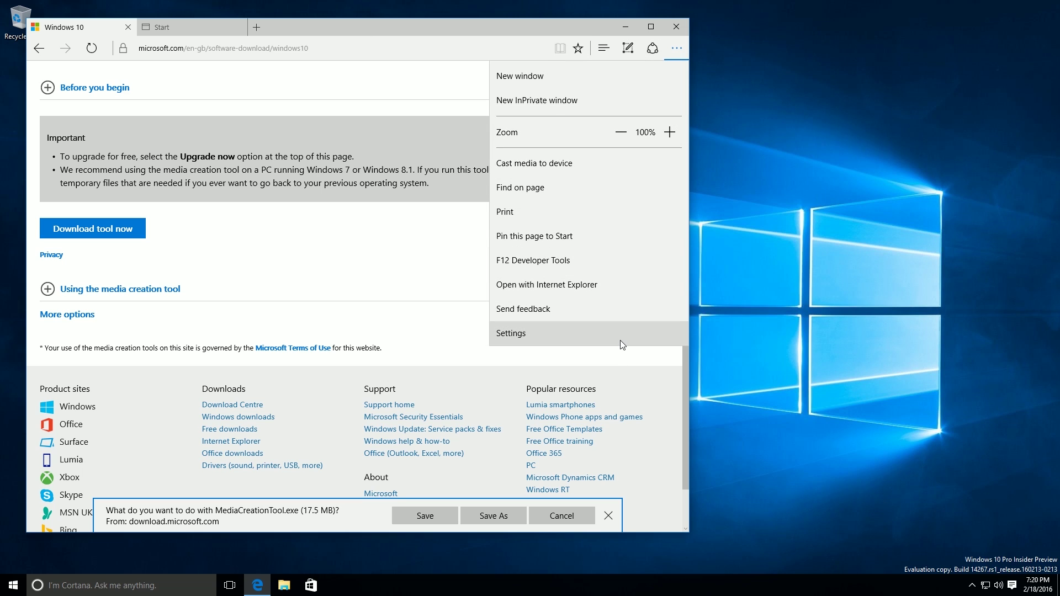
left_click(621, 340)
scroll(558, 252, "down", 1)
left_click(544, 275)
left_click(507, 144)
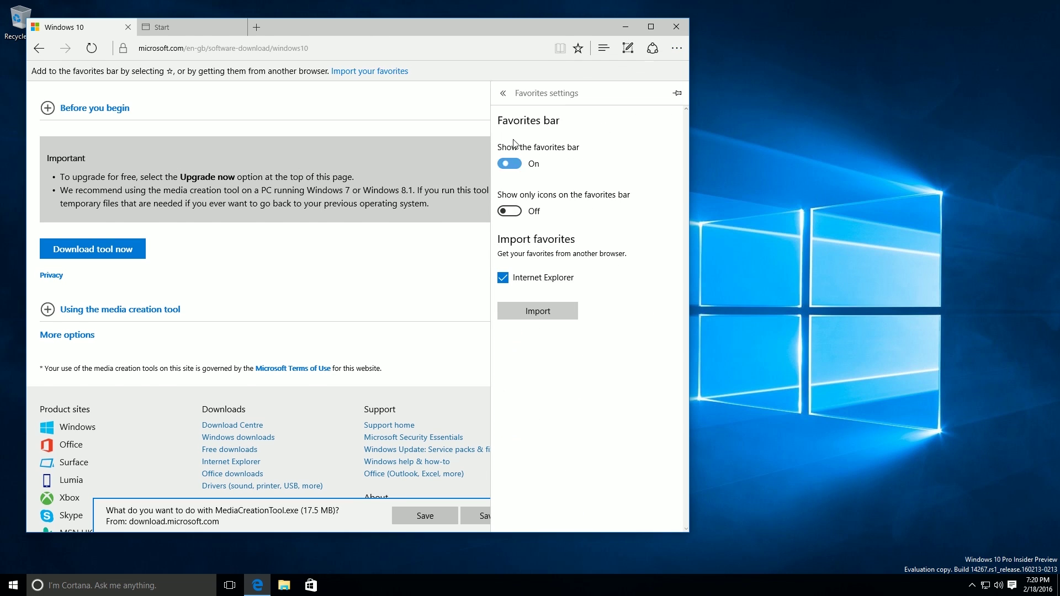
left_click(368, 121)
right_click(330, 73)
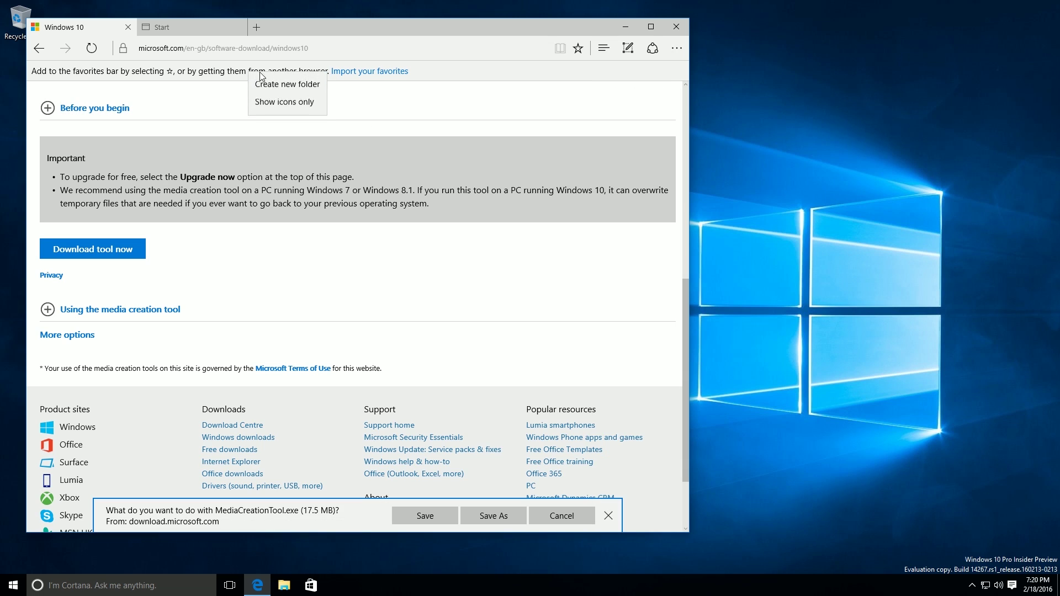
Step: Load winbeta.org in the Start tab
left_click(303, 108)
left_click(185, 27)
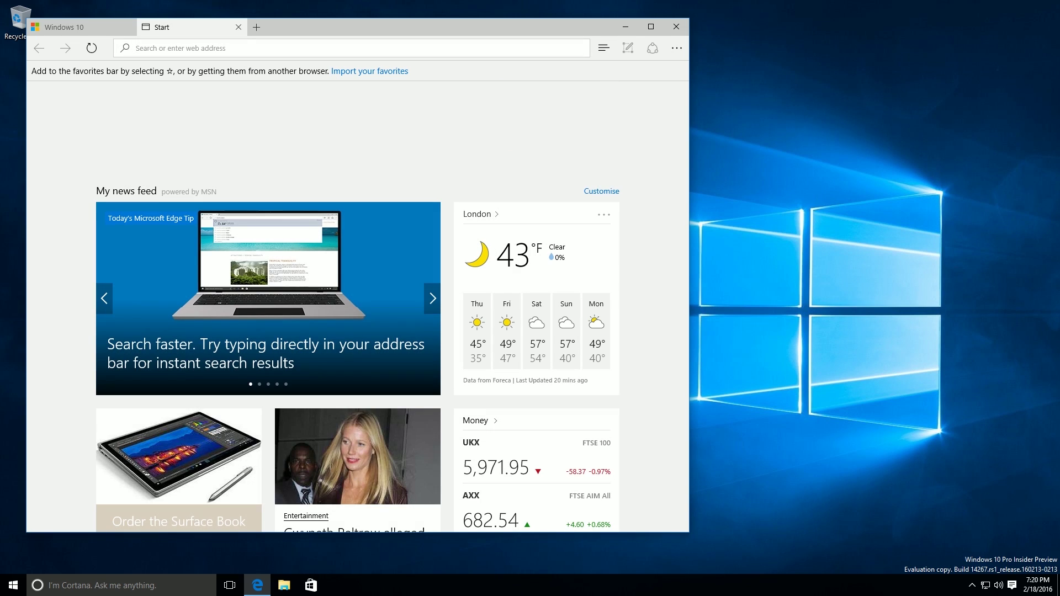
type("winbeta.org")
key("Return")
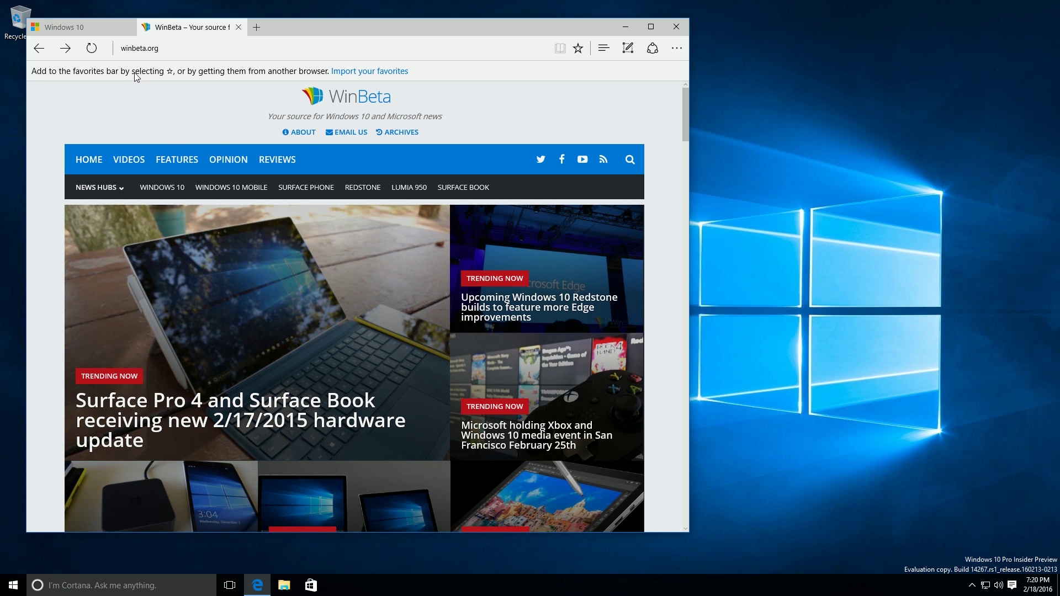
right_click(325, 80)
left_click(403, 77)
Step: Add winbeta.org as a favorite saved in the Favorites Bar
left_click(578, 48)
left_click(575, 178)
left_click(533, 197)
left_click(551, 267)
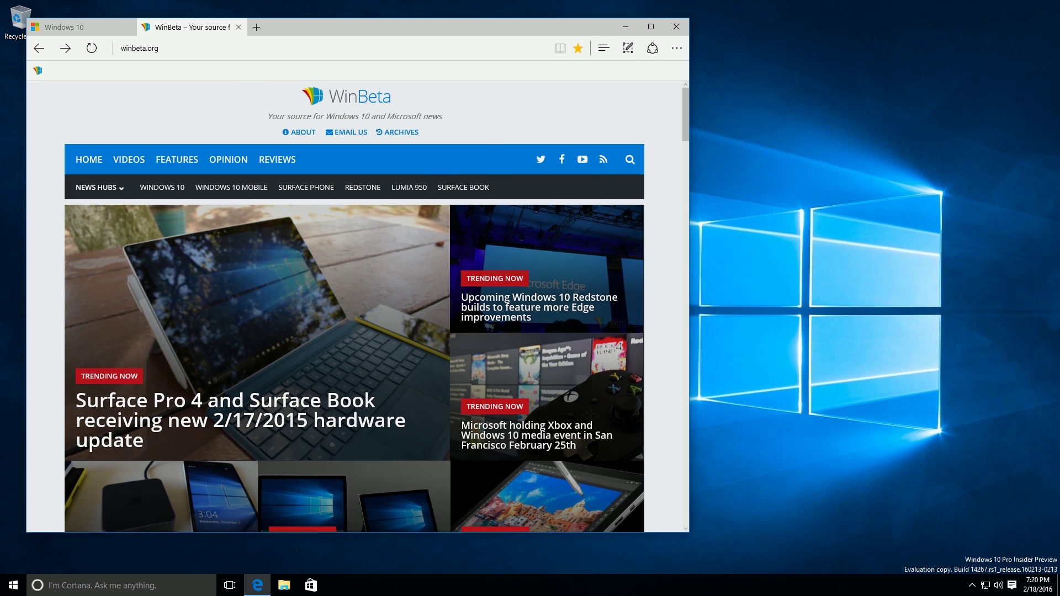
Step: Set the favorites bar to show icons only
right_click(72, 77)
left_click(108, 102)
right_click(136, 65)
left_click(172, 100)
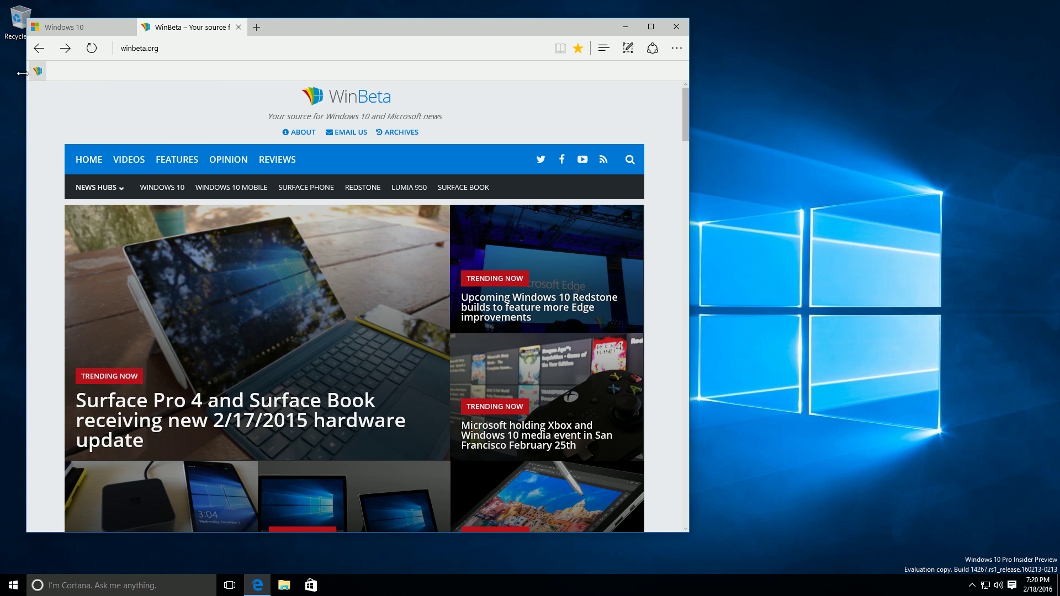
left_click(677, 48)
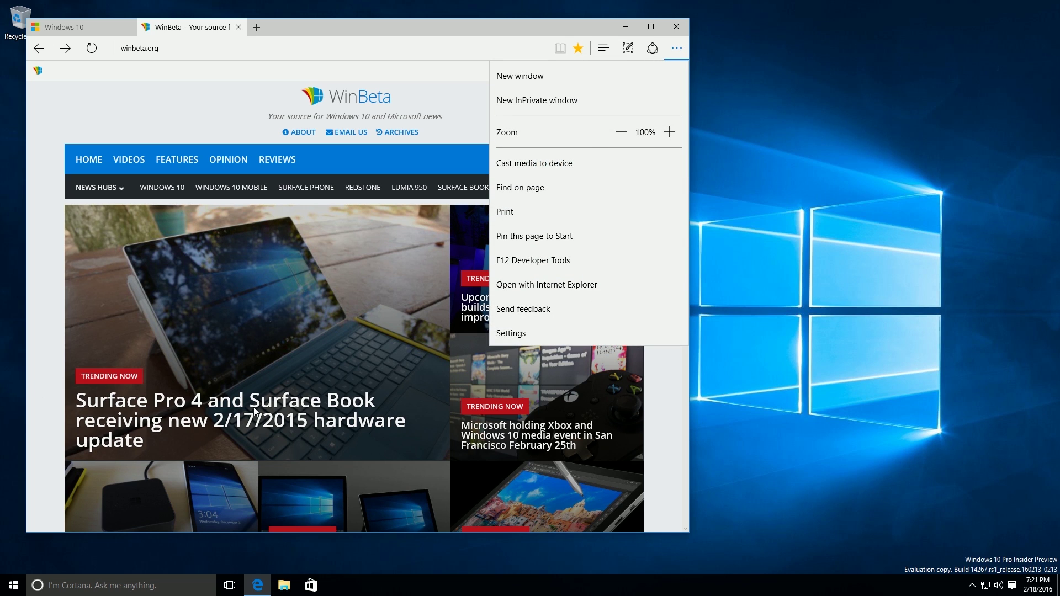
Step: Turn on 'Always clear this when I close the browser', close all tabs and reopen Edge
left_click(571, 331)
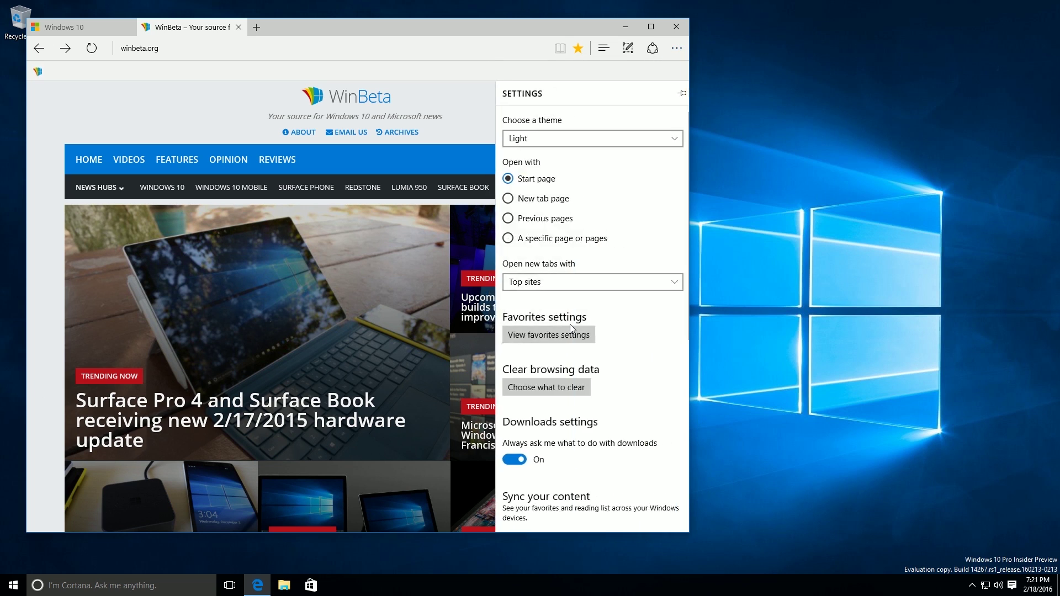
left_click(574, 390)
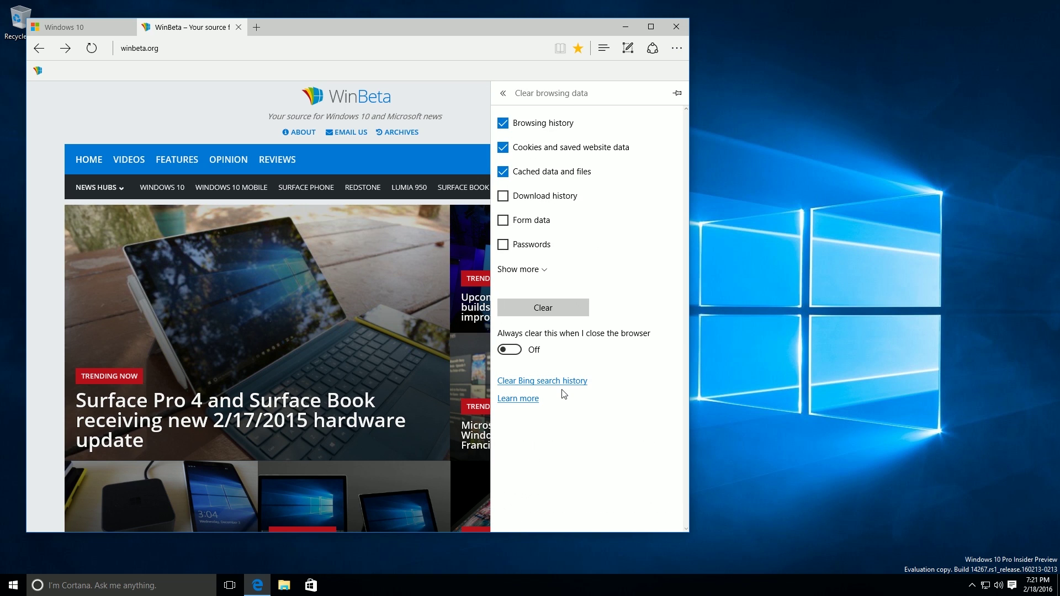
left_click(530, 354)
left_click(676, 27)
left_click(324, 313)
left_click(257, 585)
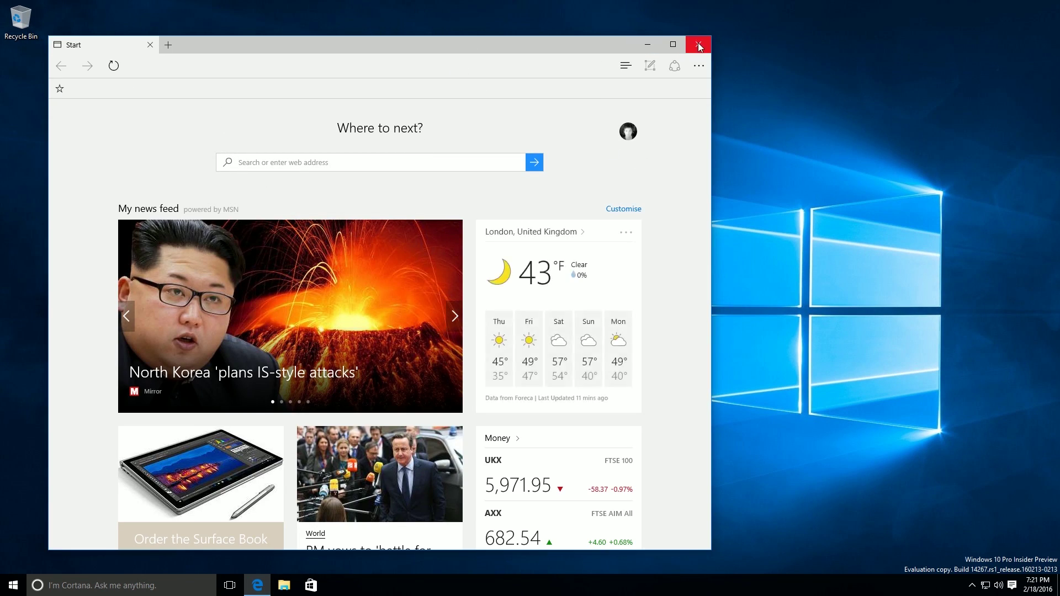
Step: Load the about:flags developer settings page in Edge
left_click(698, 66)
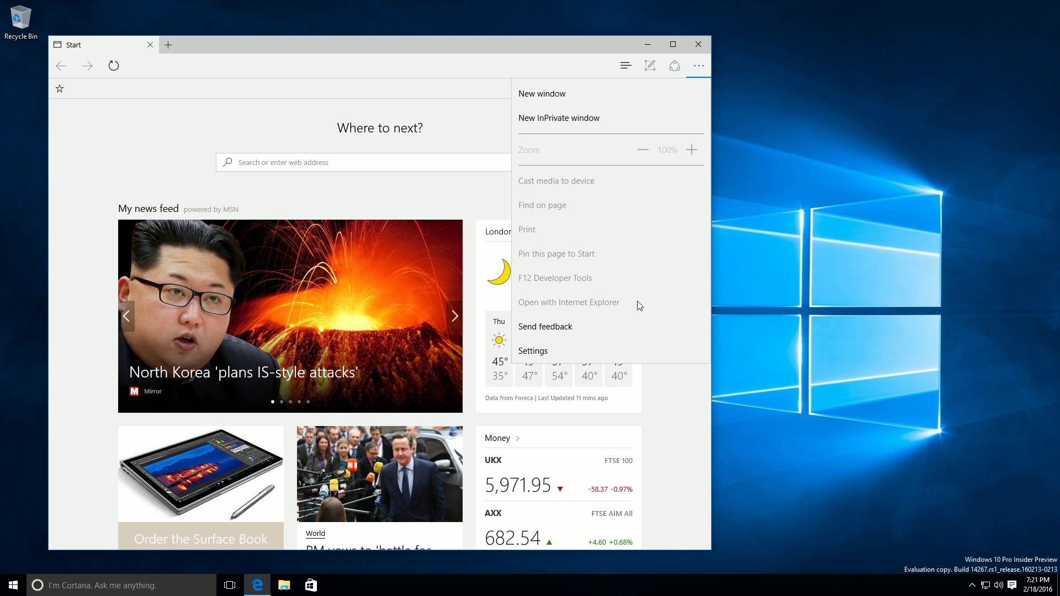
left_click(608, 352)
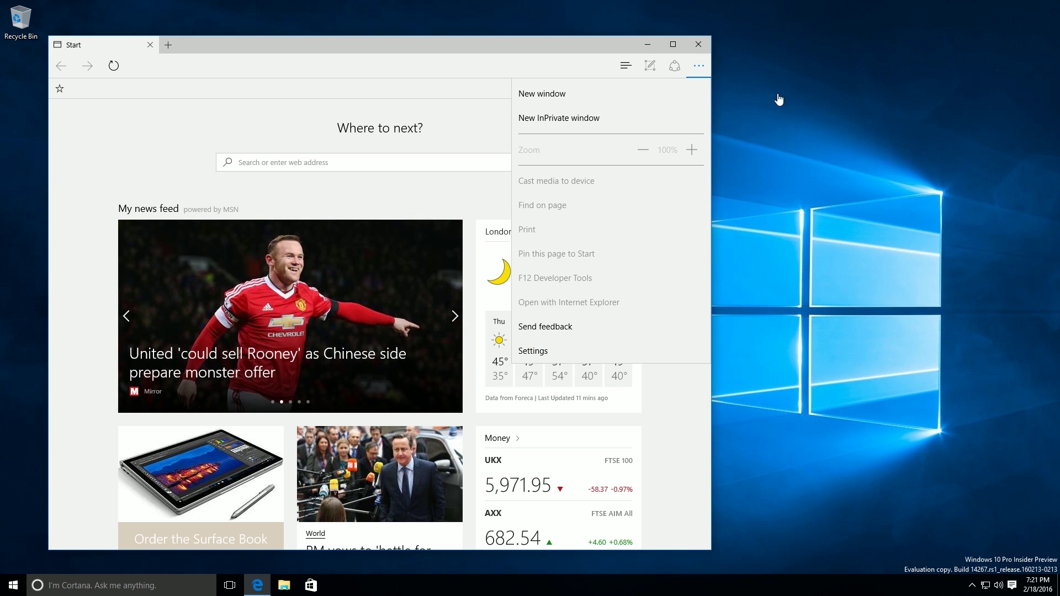
left_click(333, 69)
scroll(365, 70, "down", 1)
left_click(363, 70)
type("about:")
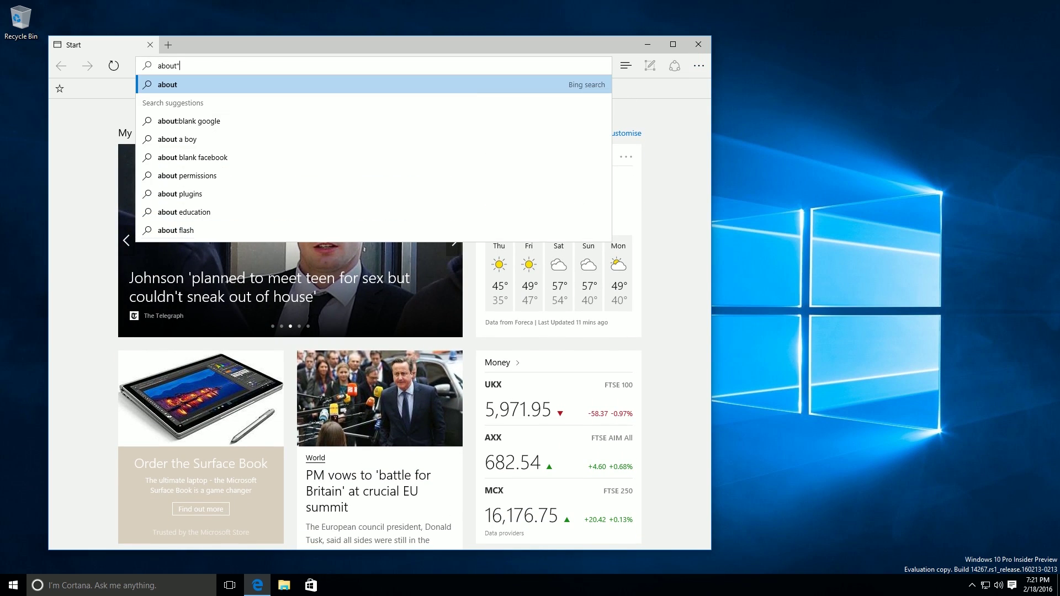
type("flags")
key("Return")
Step: Enable the Use Windows.UI.Composition and Web Notifications flags
left_click(150, 429)
scroll(118, 389, "down", 6)
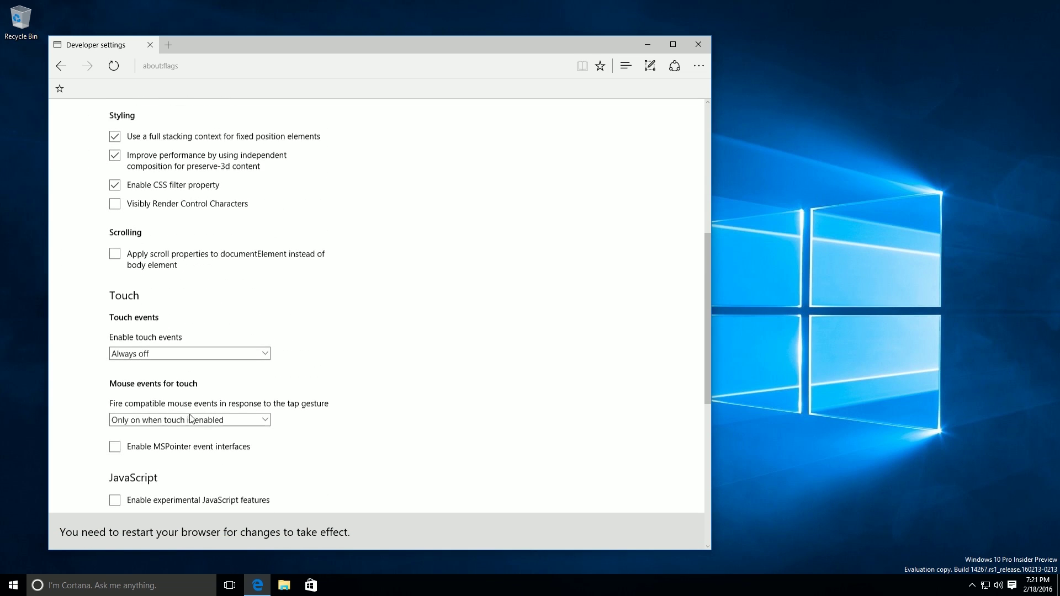
scroll(313, 383, "down", 6)
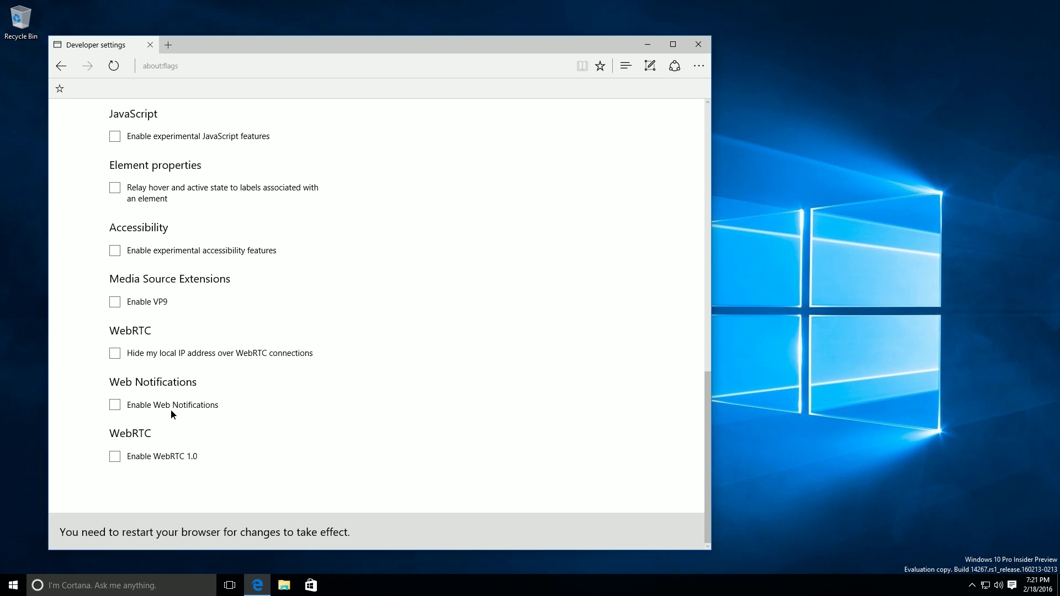
left_click(115, 405)
Step: Close and relaunch Edge so the flag applies, then close it again
left_click(697, 48)
left_click(258, 585)
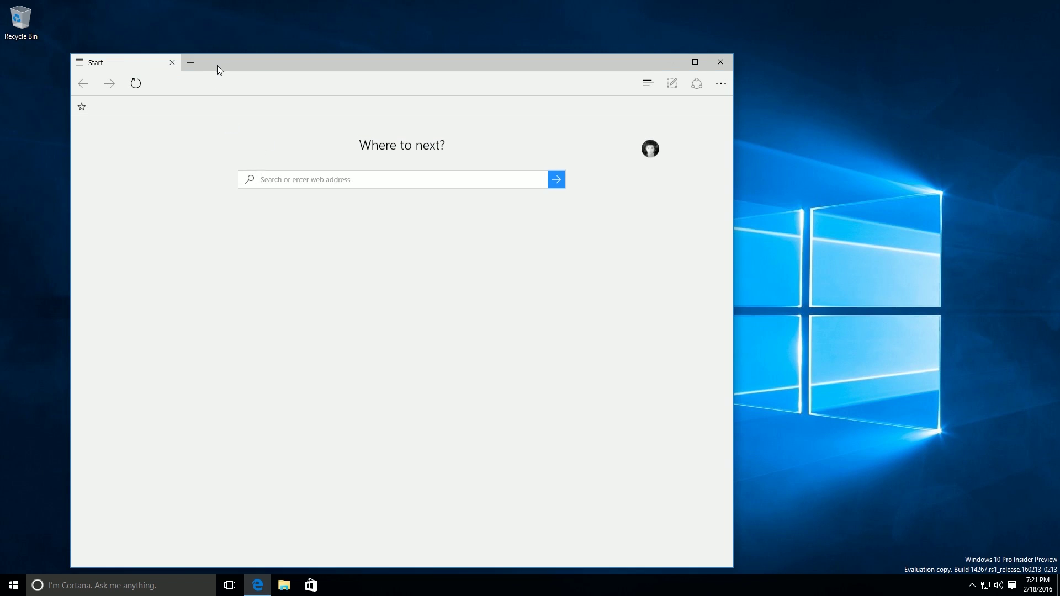
left_click_drag(217, 64, 286, 32)
left_click(788, 30)
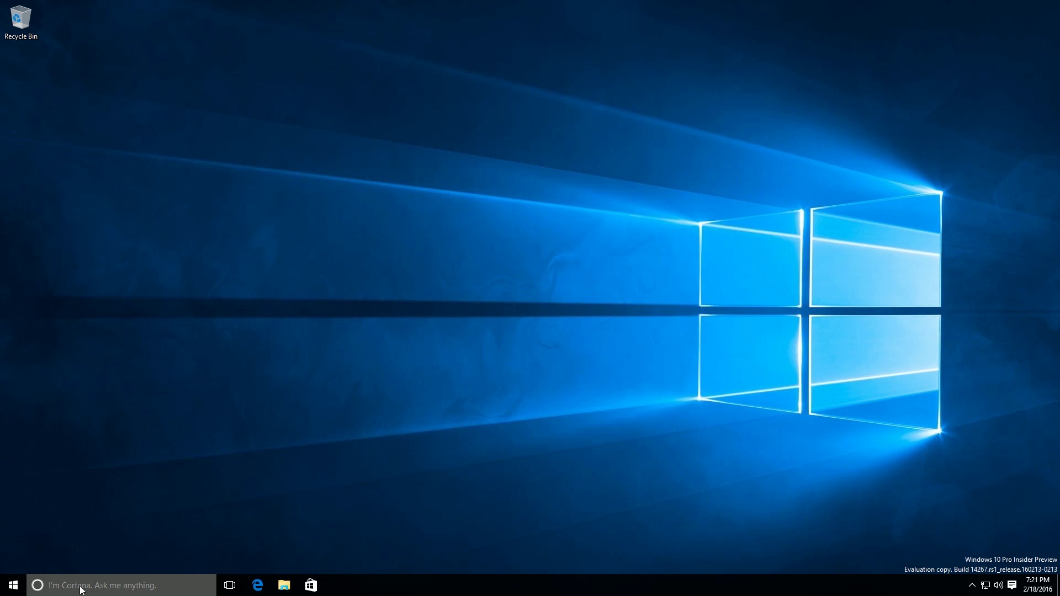
Step: Launch the Messaging app by searching 'mes' from Start
left_click(13, 585)
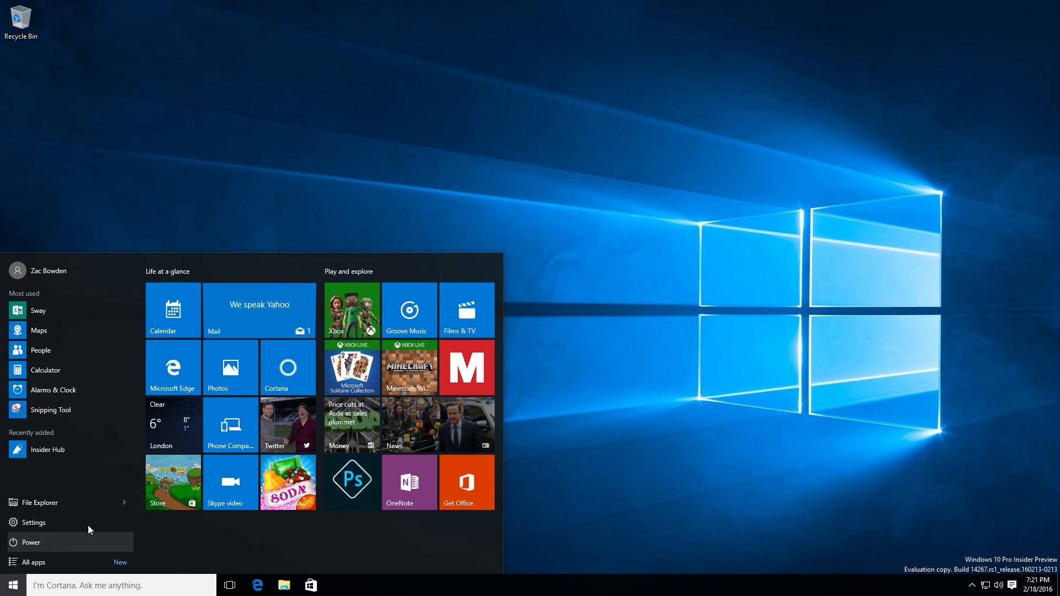
type("mes")
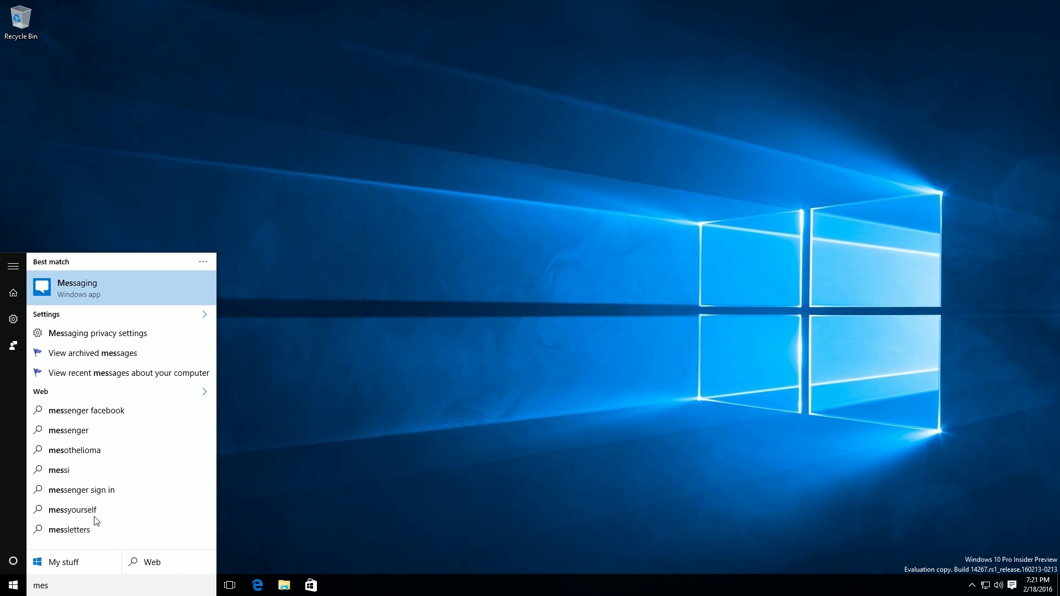
left_click(104, 273)
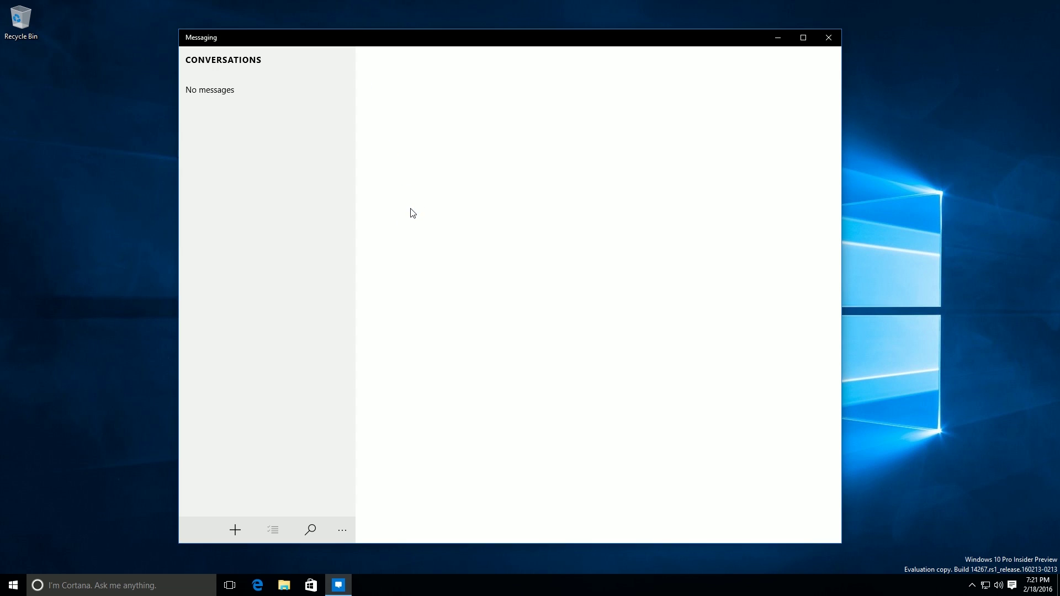
Step: Start a new message and finish Skype setup, postponing the address book and phone number steps
left_click(245, 531)
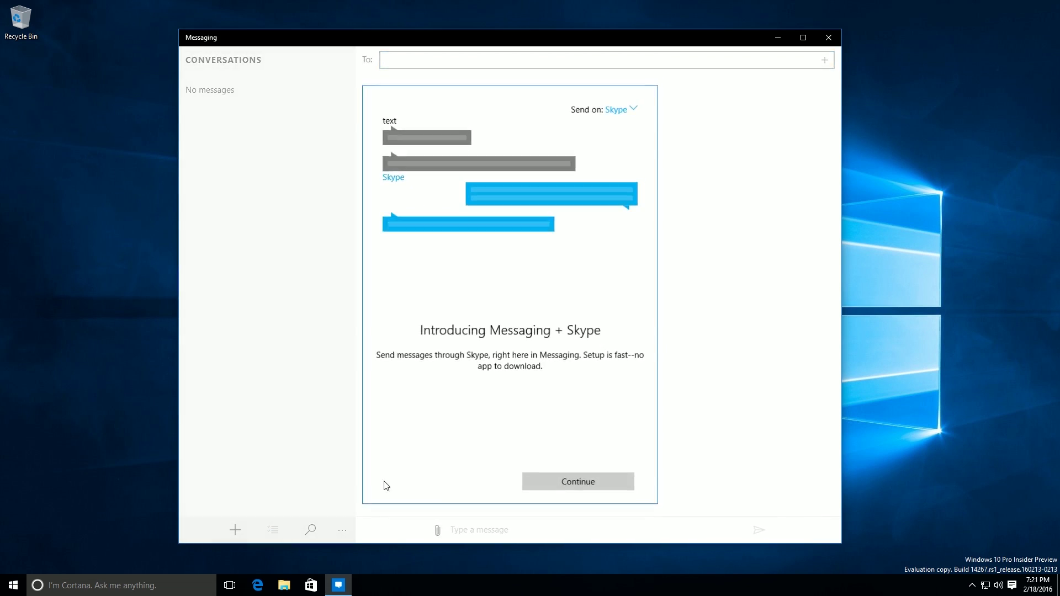
left_click(561, 486)
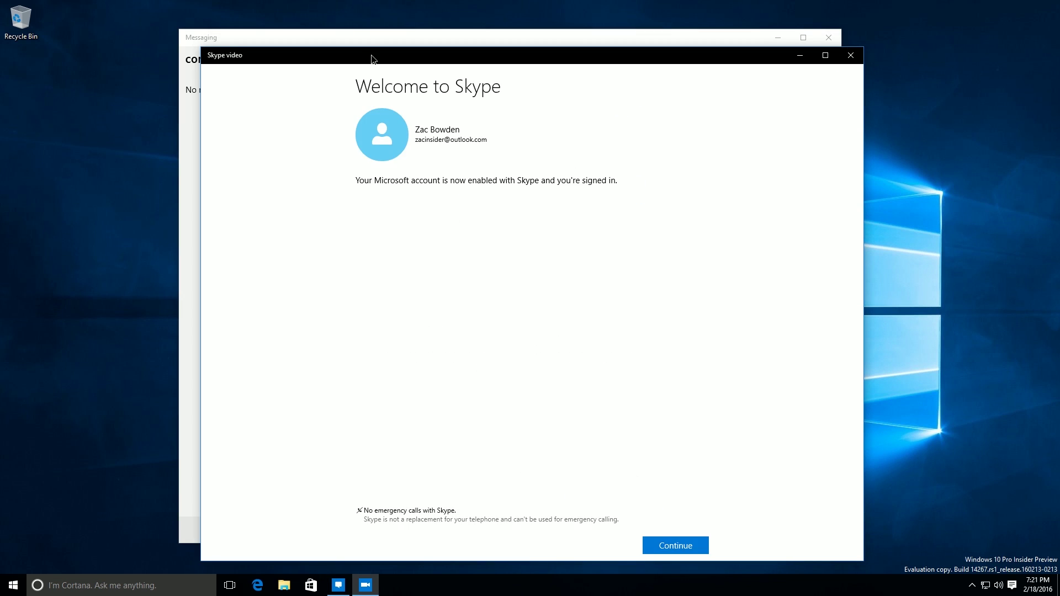
left_click_drag(374, 57, 360, 34)
left_click(667, 529)
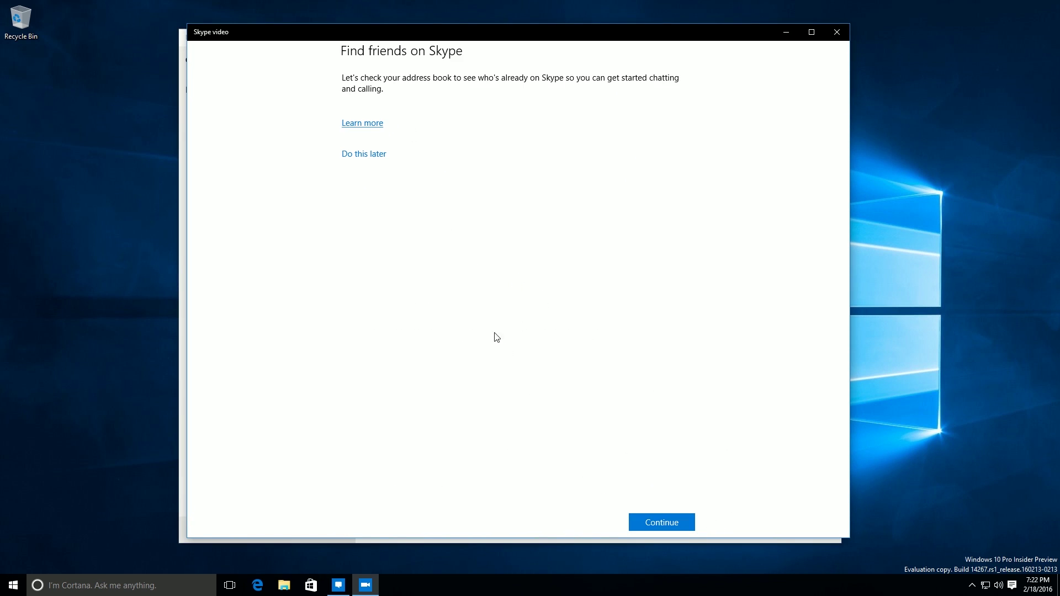
left_click(367, 155)
left_click(364, 226)
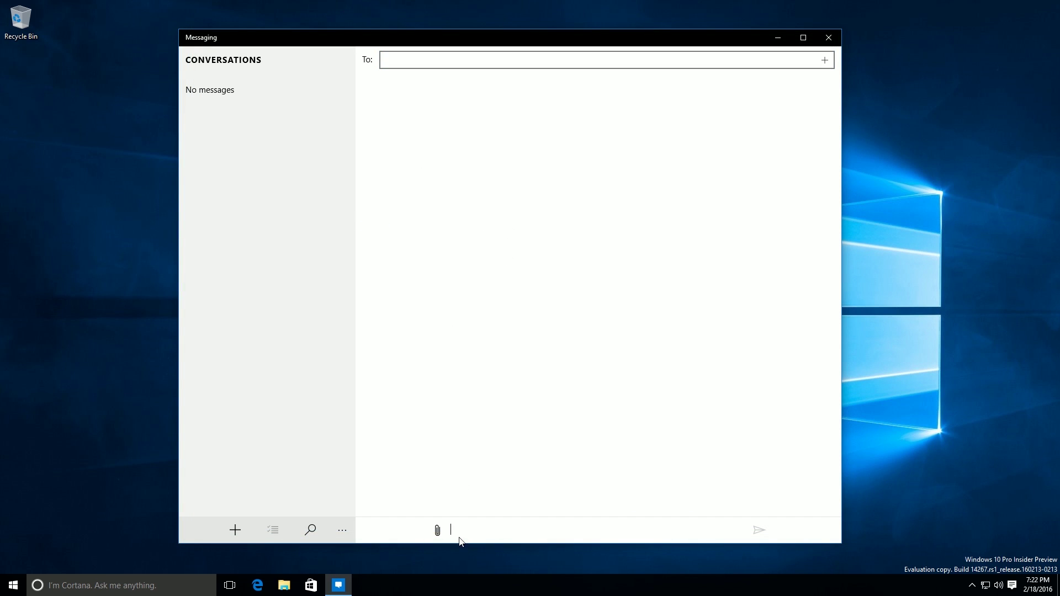
Step: Try the Photo or video and Camera attachments, cancelling the file picker and closing the camera
left_click(438, 530)
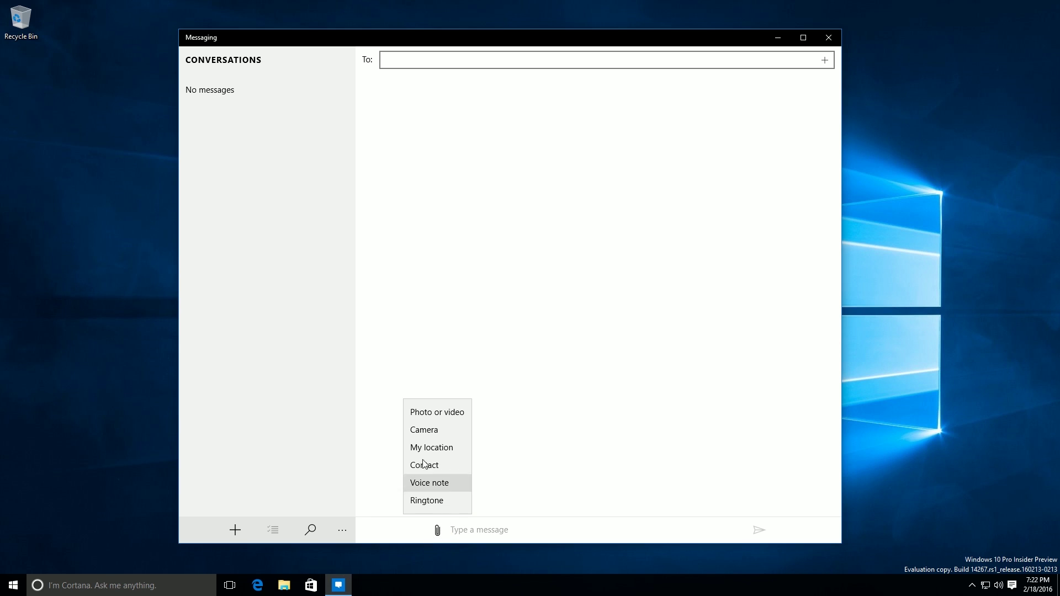
left_click(433, 408)
left_click(671, 307)
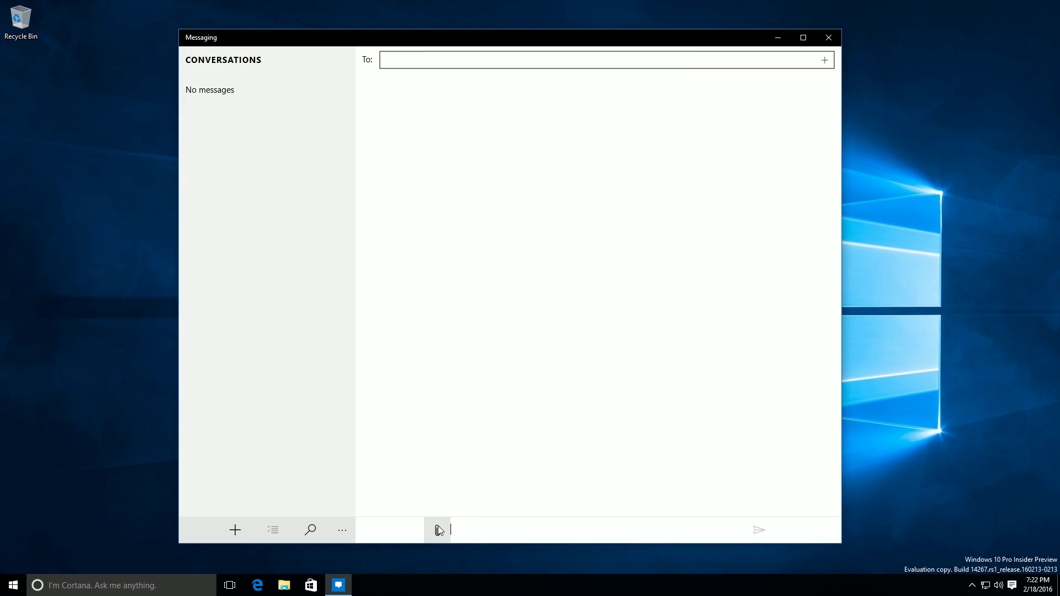
left_click(437, 530)
left_click(451, 431)
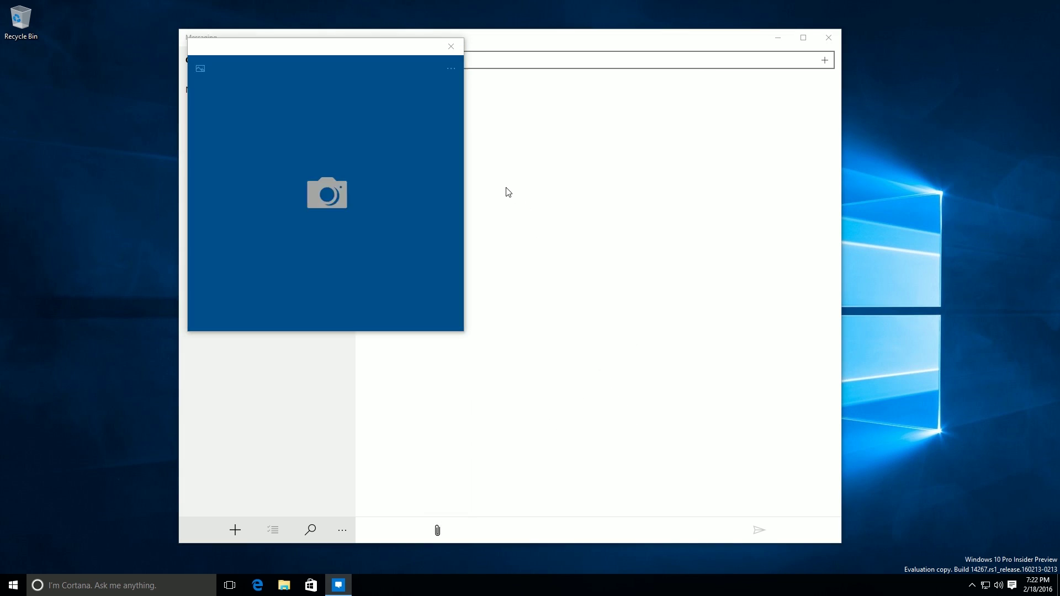
left_click(475, 216)
left_click(451, 46)
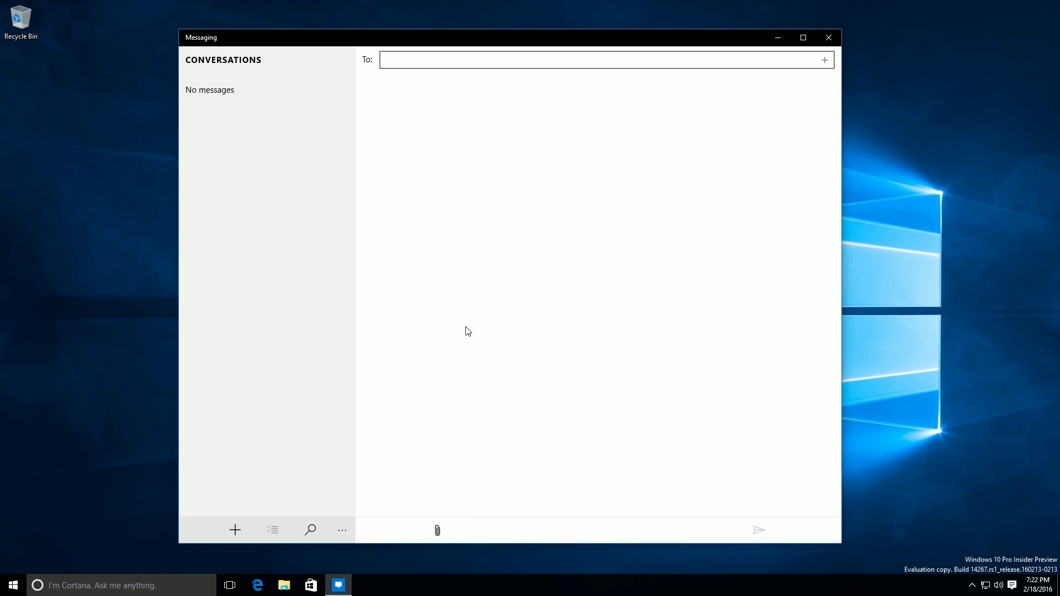
Step: Try the Contact attachment, then start recording a voice note
left_click(438, 530)
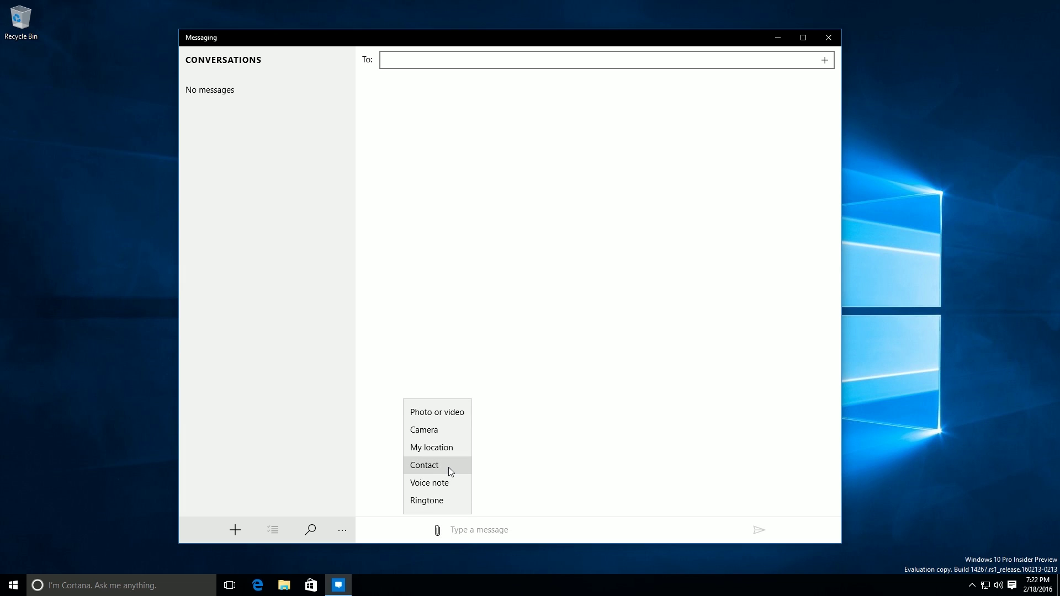
left_click(446, 472)
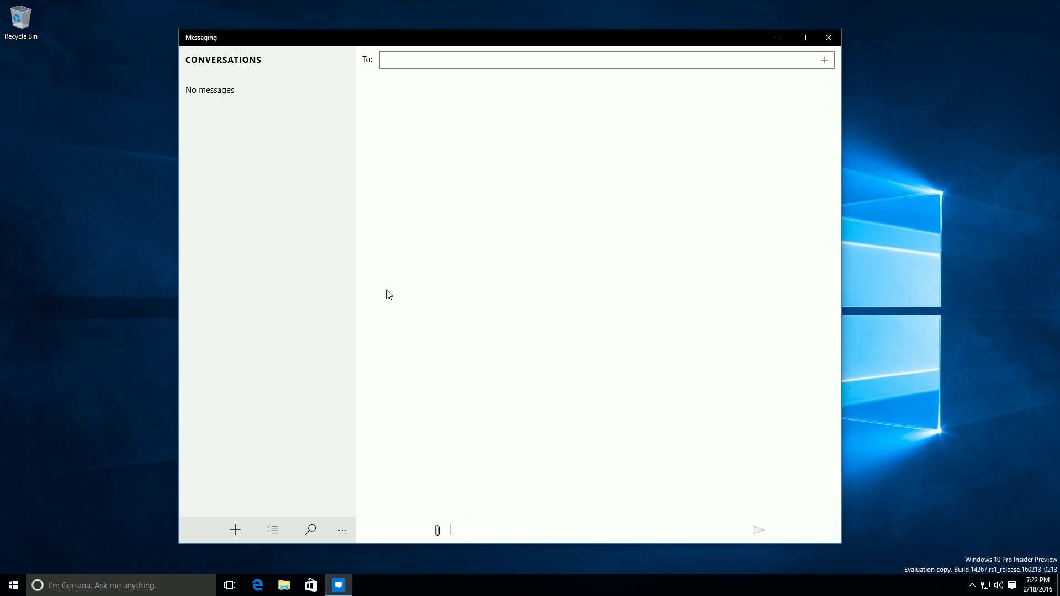
left_click(438, 530)
left_click(449, 486)
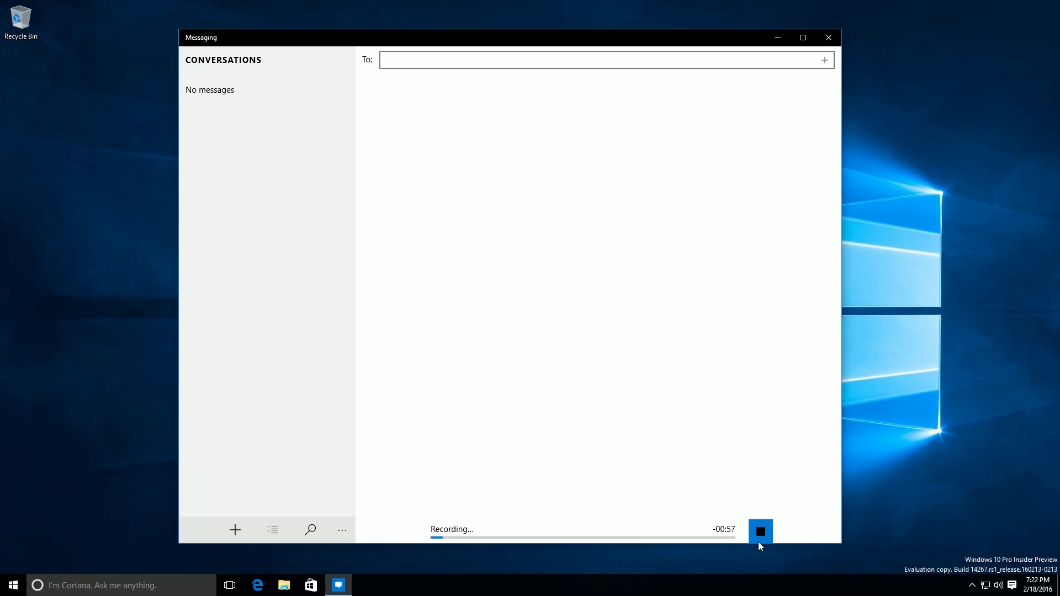
Step: Stop the voice note to attach voicenote.amr, cancel the Ringtone picker and close Messaging
left_click(760, 534)
left_click(437, 531)
left_click(442, 499)
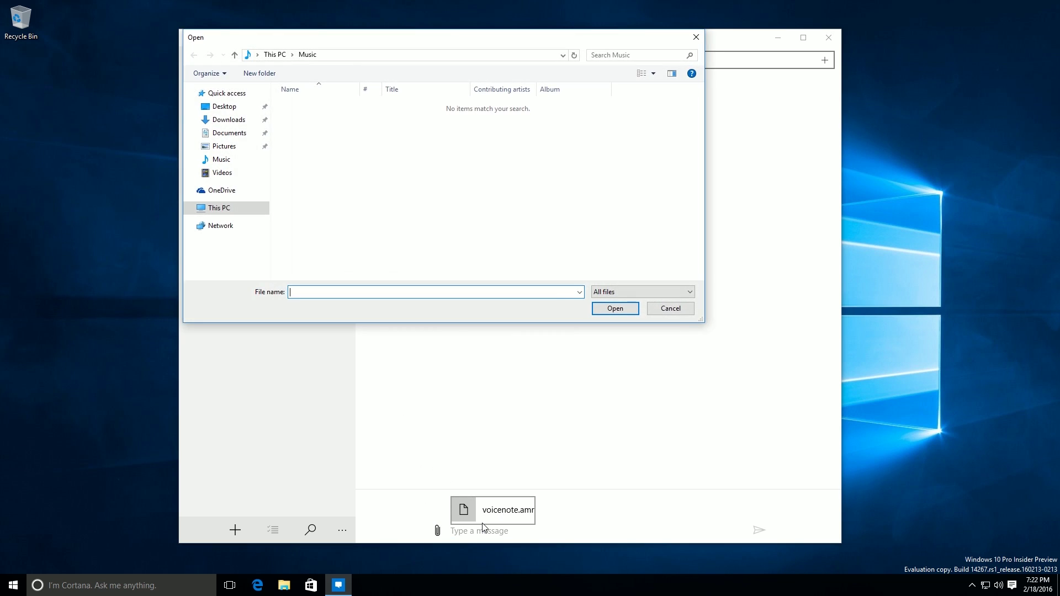
left_click(654, 310)
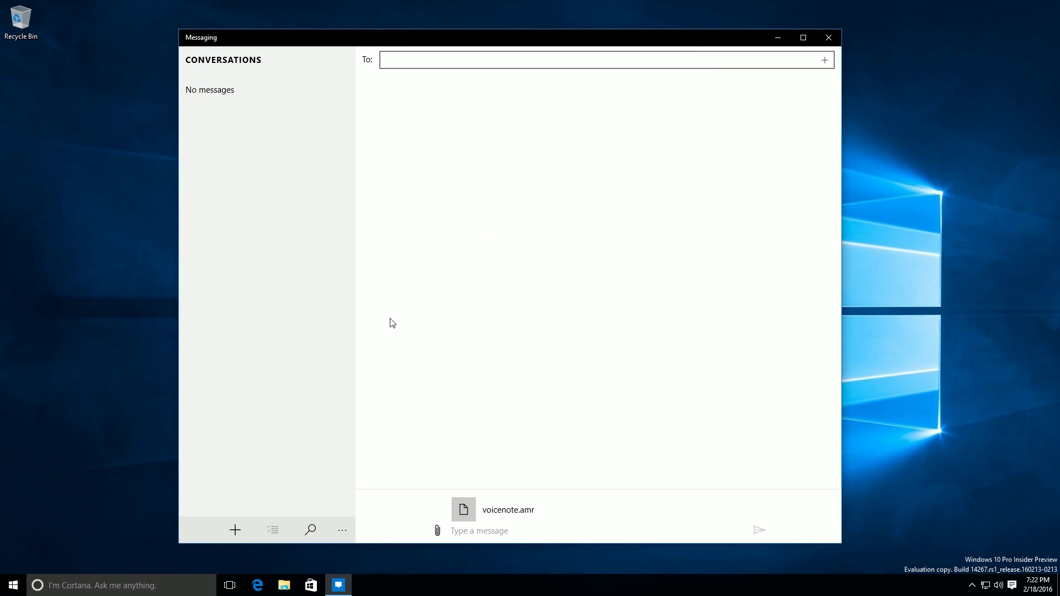
left_click(830, 38)
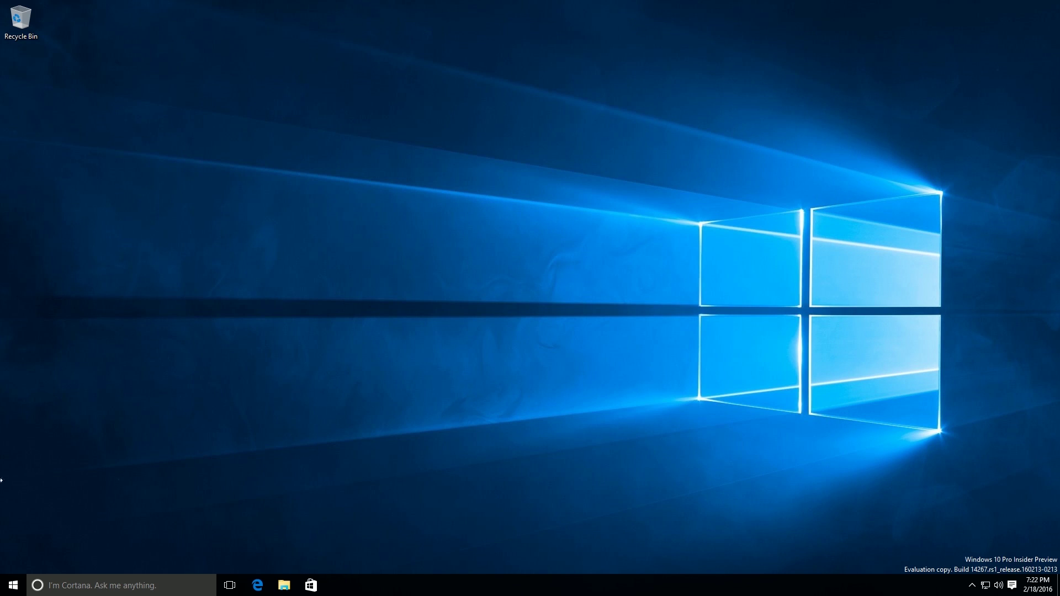
Step: Follow Cortana's prompt to the Speech settings page, keep English (United States) as the speech language, then recheck Cortana
left_click(122, 586)
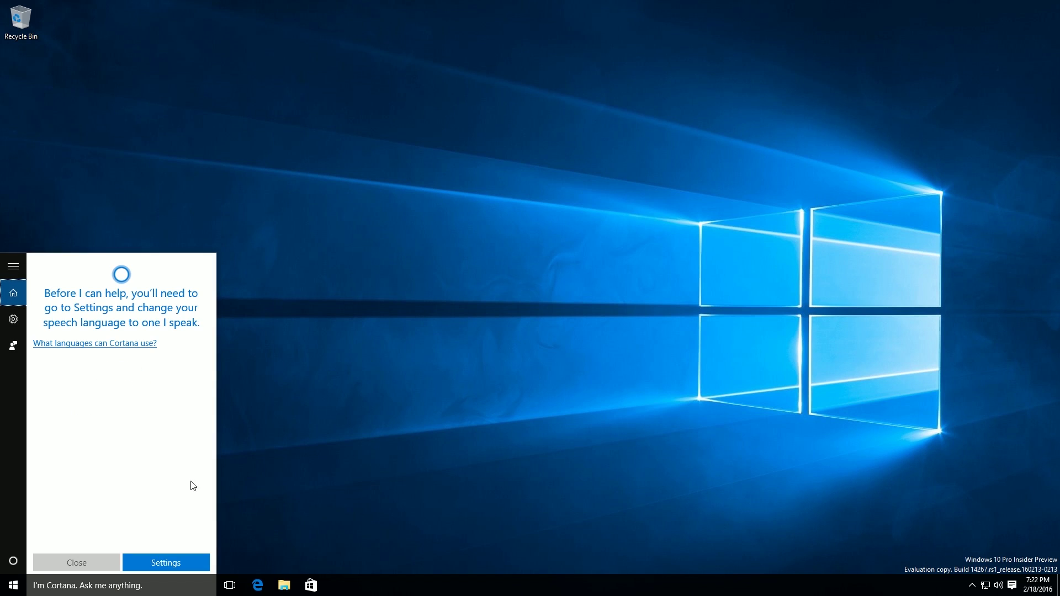
left_click(185, 568)
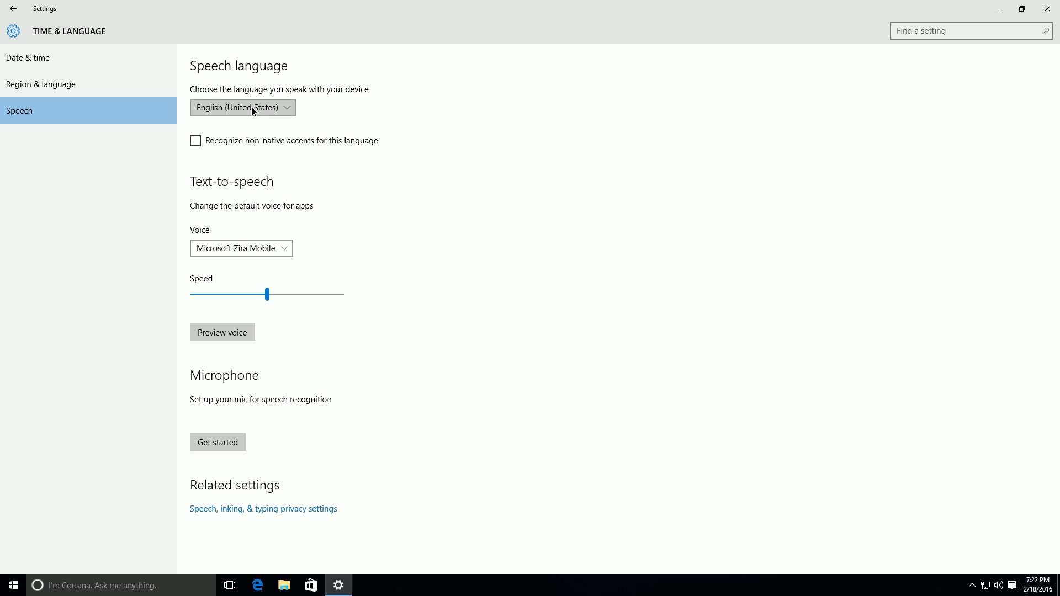
left_click(247, 110)
left_click(245, 119)
left_click(121, 585)
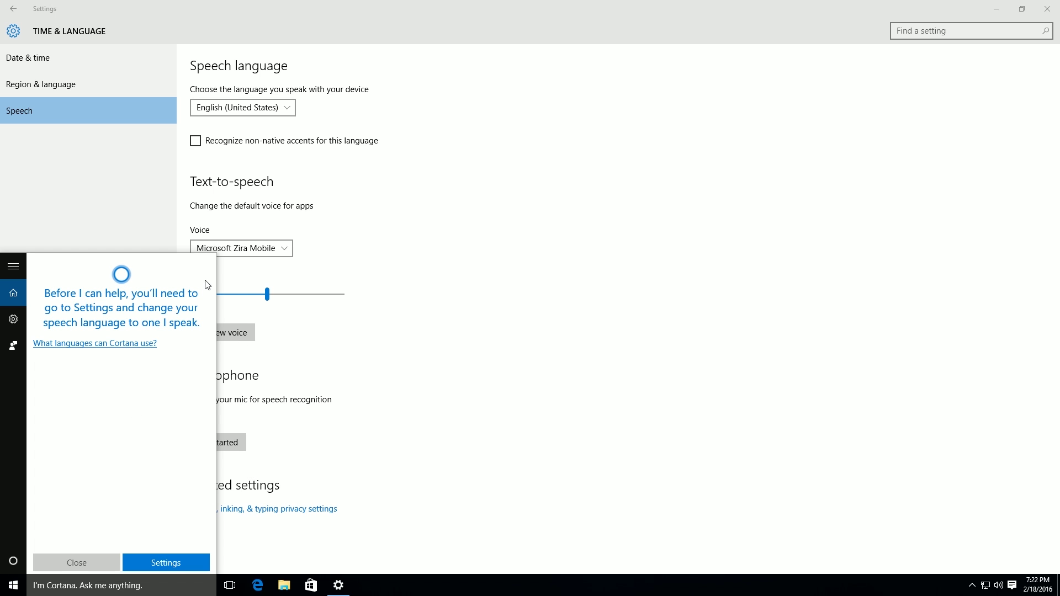
Step: Dismiss Cortana, close the Settings window, and bring up the Start menu over the empty desktop
left_click(663, 301)
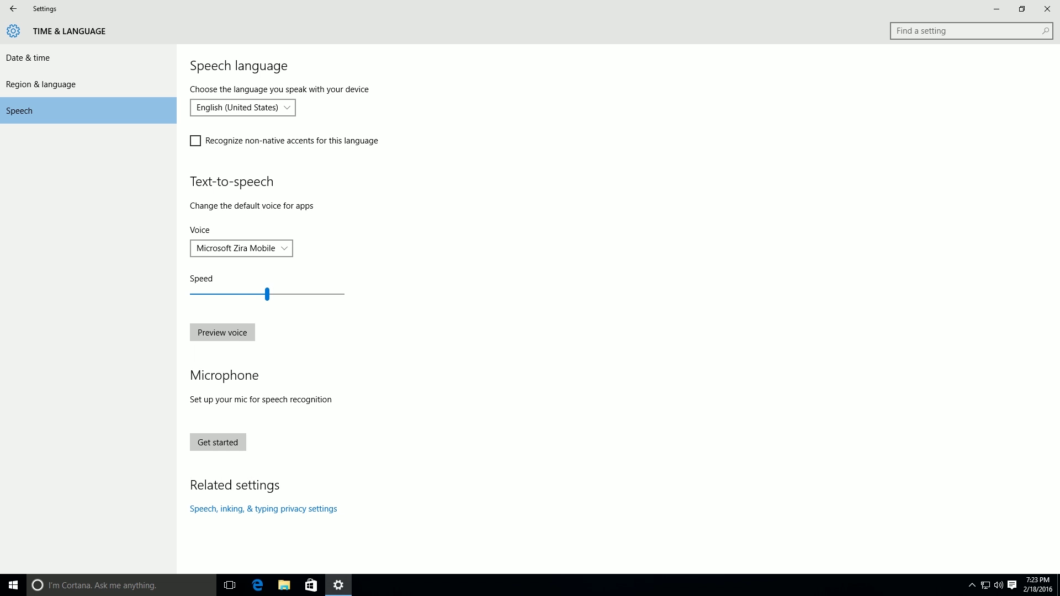
left_click(1041, 4)
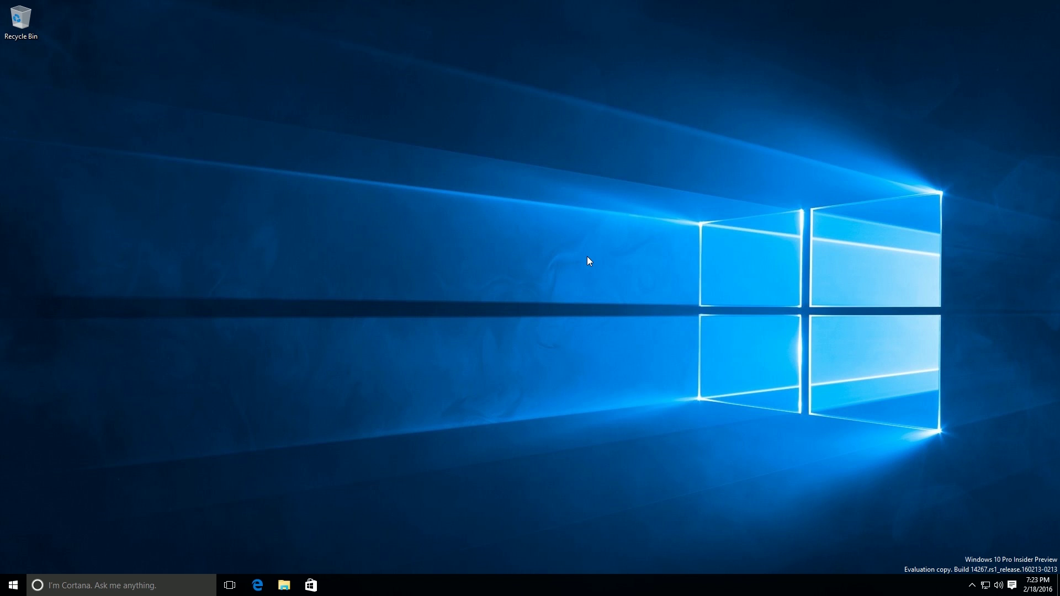
left_click(14, 589)
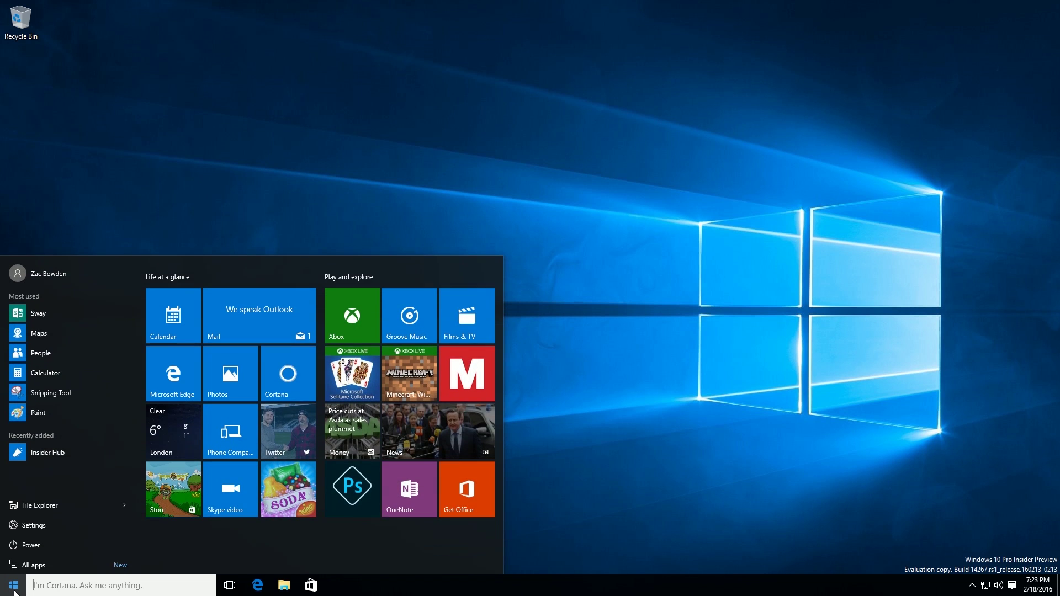